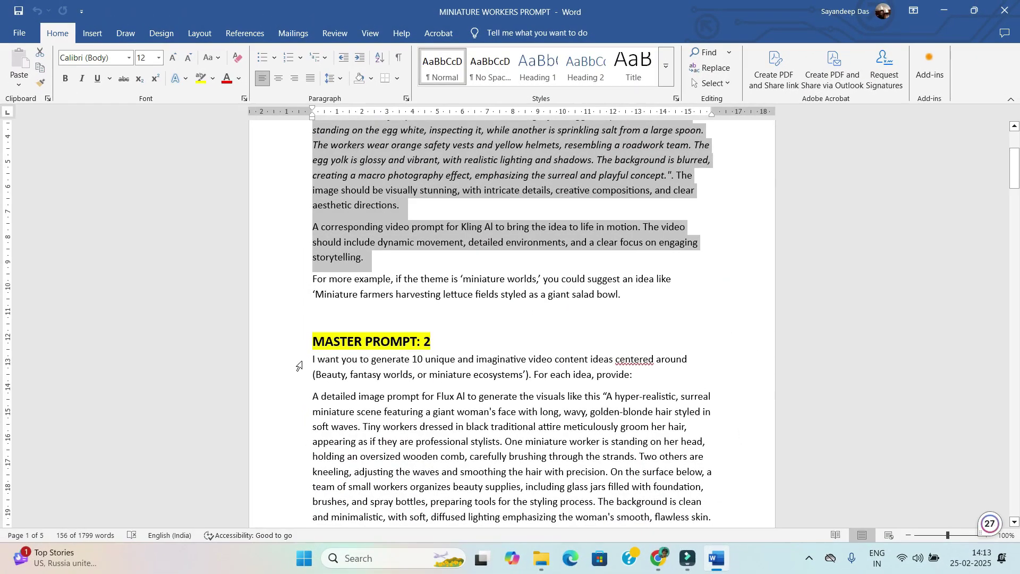
- Copy the MASTER PROMPT: 2 text and submit the request for 10 beauty, fantasy or miniature ecosystem video ideas in the DeepSeek chat
{"action": "left_click_drag", "start_coordinate": [310, 361], "coordinate": [585, 448]}
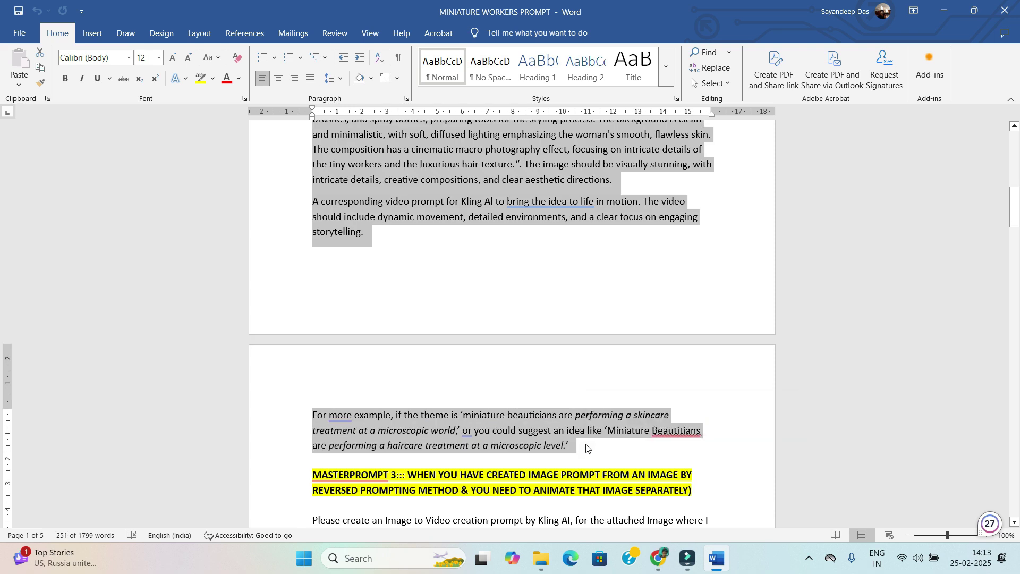
{"action": "key", "text": "alt+Tab"}
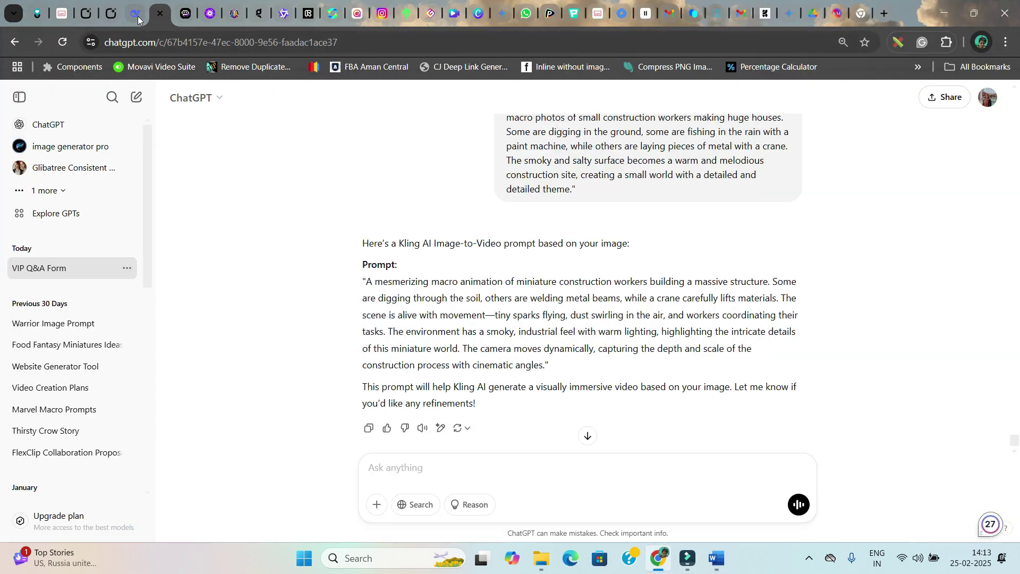
{"action": "left_click", "coordinate": [136, 13]}
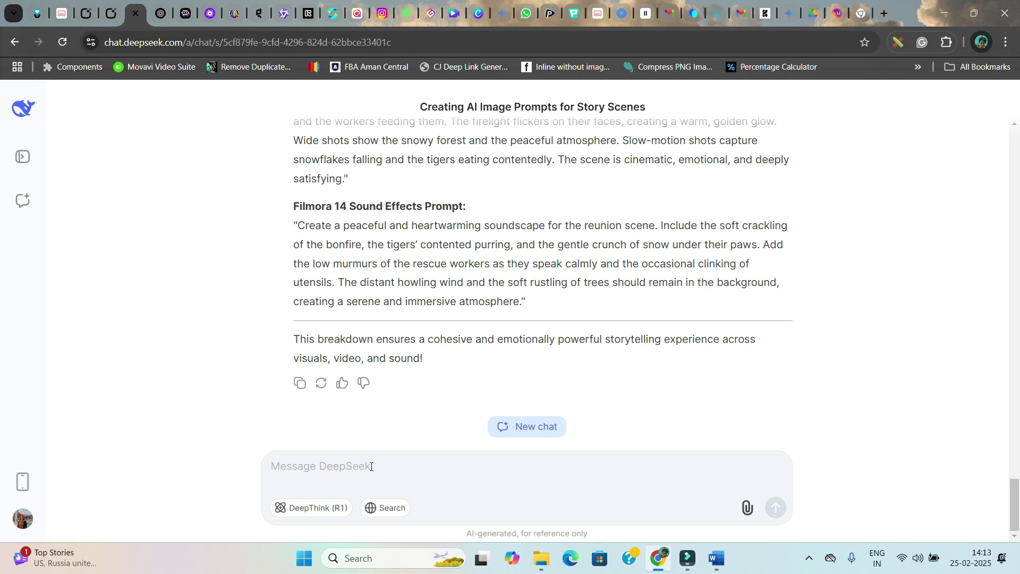
{"action": "key", "text": "ctrl+v"}
{"action": "scroll", "coordinate": [449, 317], "scroll_direction": "up", "scroll_amount": 10}
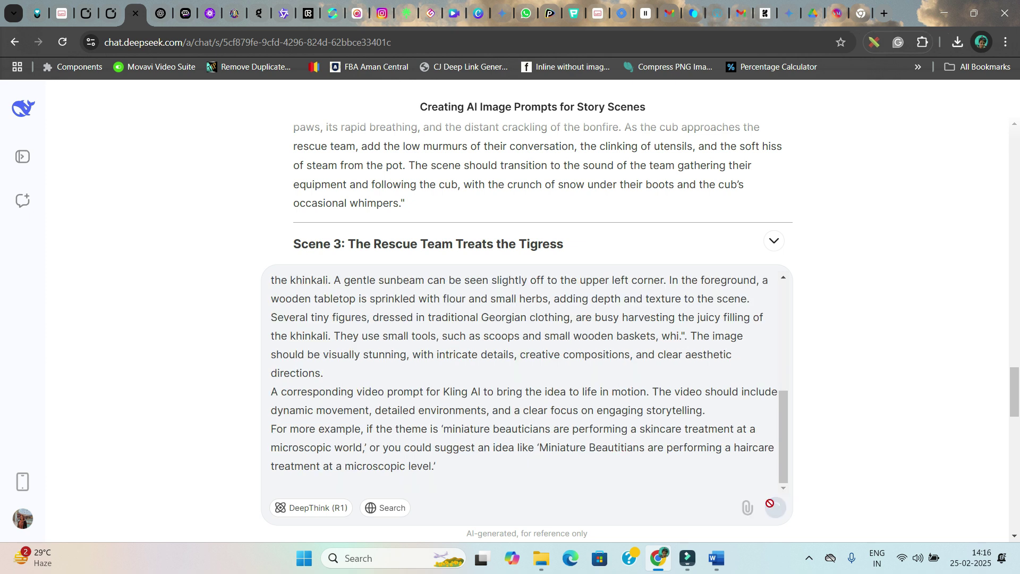
{"action": "left_click", "coordinate": [773, 507]}
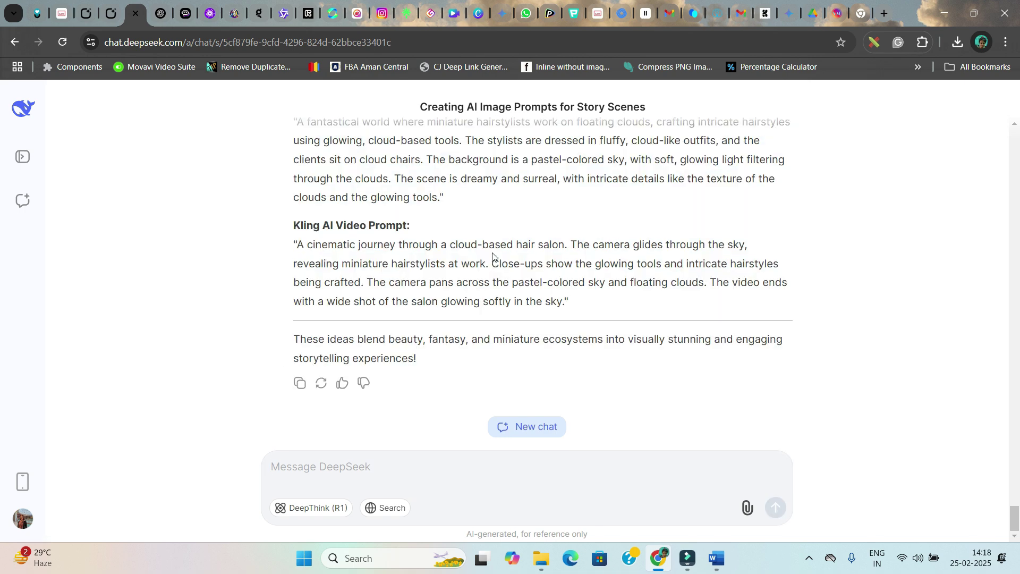
- Examine the submitted prompt and the Flux AI image and Kling AI video prompts in DeepSeek's reply
{"action": "scroll", "coordinate": [420, 229], "scroll_direction": "up", "scroll_amount": 15}
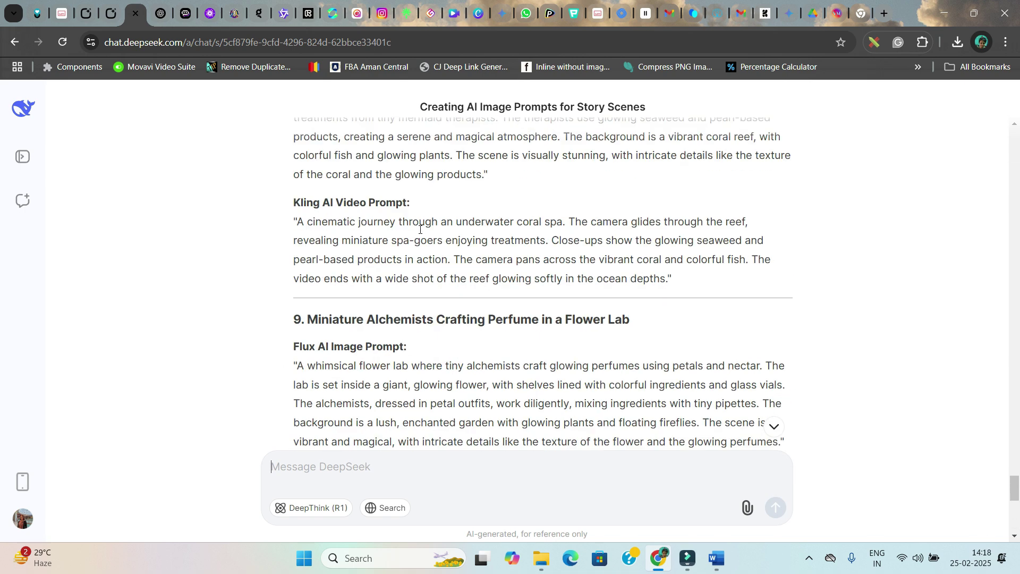
{"action": "scroll", "coordinate": [419, 230], "scroll_direction": "up", "scroll_amount": 20}
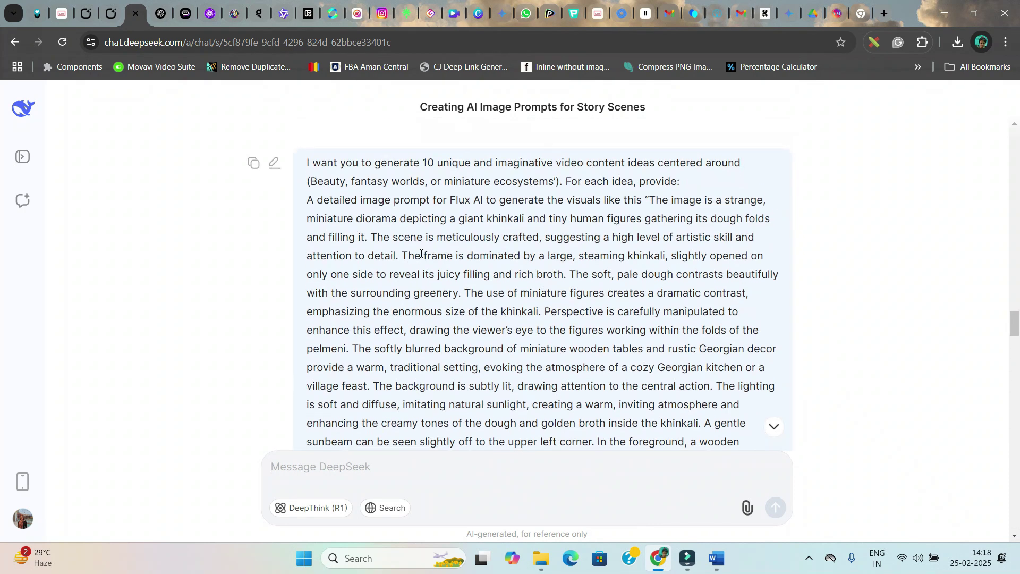
{"action": "scroll", "coordinate": [430, 285], "scroll_direction": "down", "scroll_amount": 6}
{"action": "left_click_drag", "start_coordinate": [306, 254], "coordinate": [555, 267]}
{"action": "scroll", "coordinate": [544, 277], "scroll_direction": "down", "scroll_amount": 8}
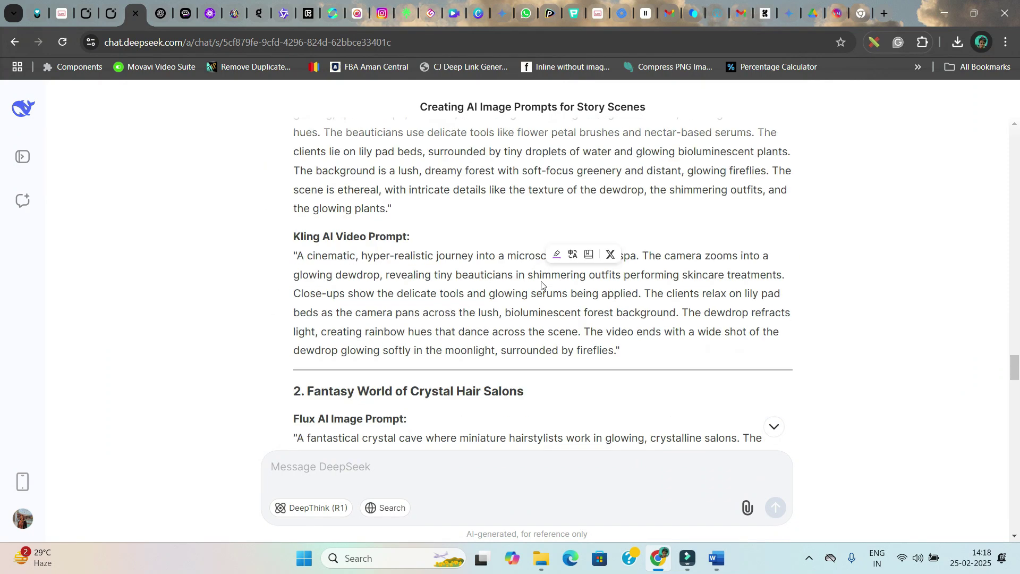
{"action": "scroll", "coordinate": [512, 202], "scroll_direction": "down", "scroll_amount": 6}
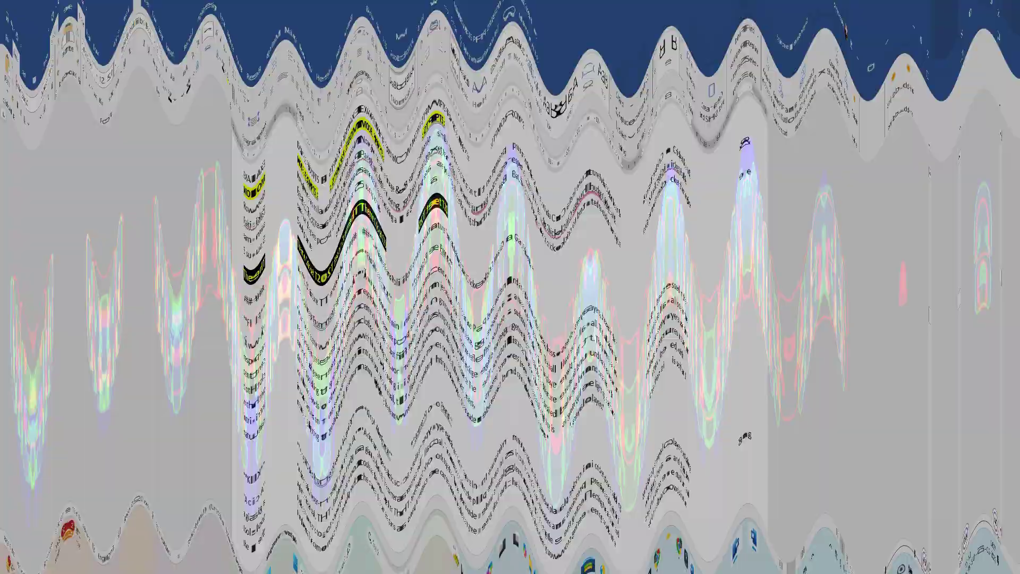
- Copy the Word document's Flux AI prompt about polishing a giant cricket ball, generate it at 9:16 in Qwen Chat and preview the image
{"action": "left_click_drag", "start_coordinate": [313, 301], "coordinate": [630, 402]}
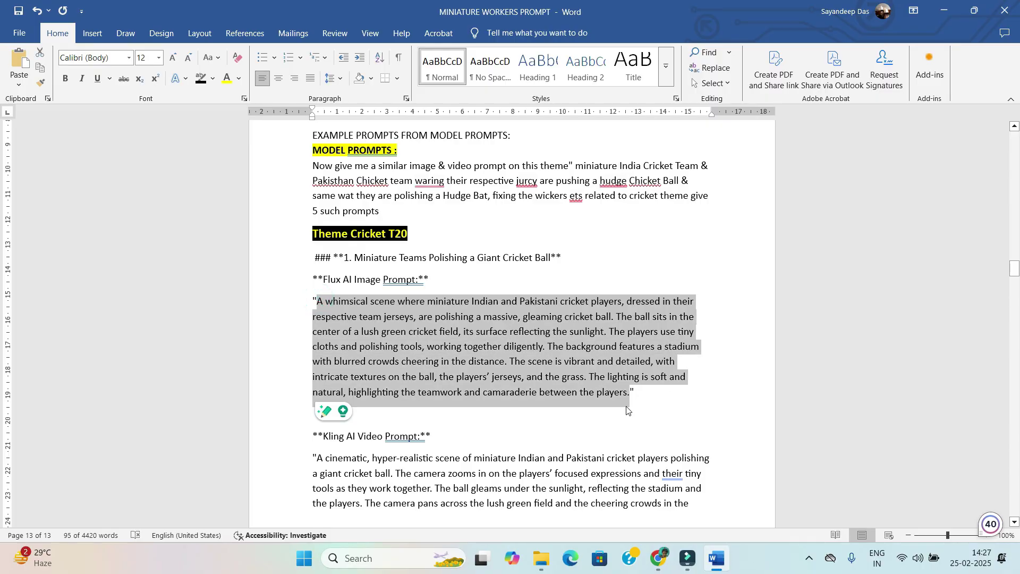
{"action": "key", "text": "alt+Tab"}
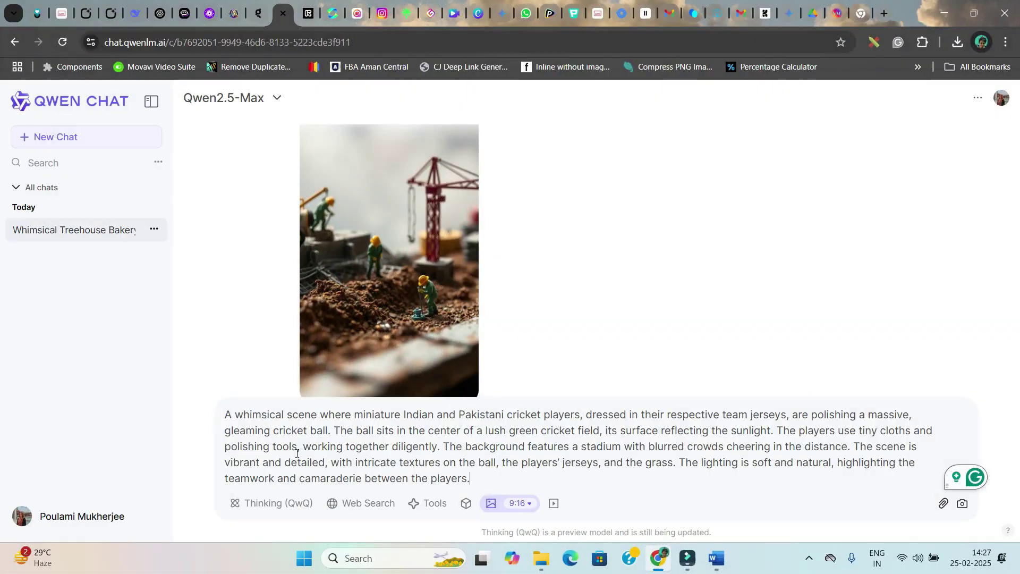
{"action": "left_click", "coordinate": [518, 502]}
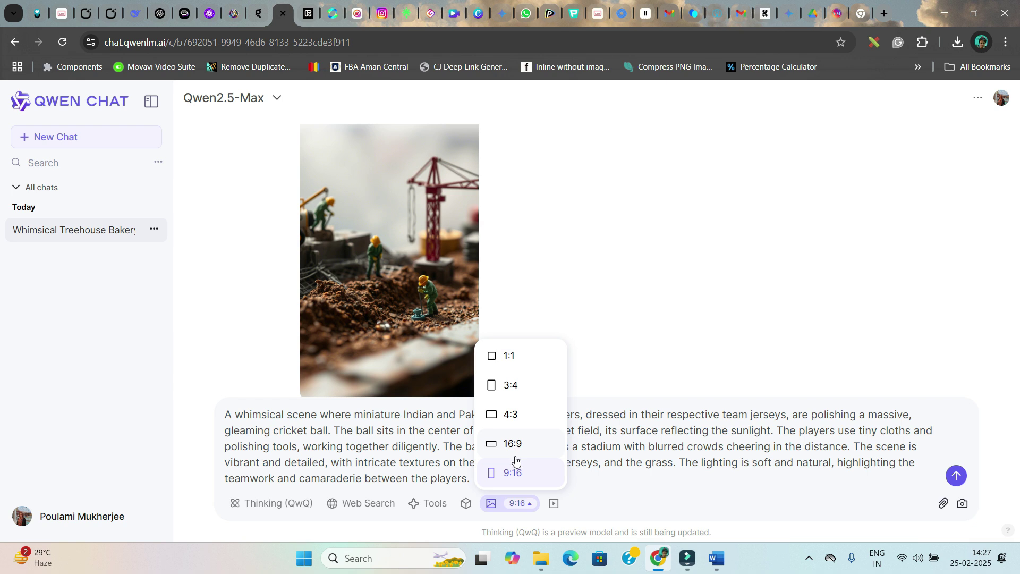
{"action": "left_click", "coordinate": [512, 473]}
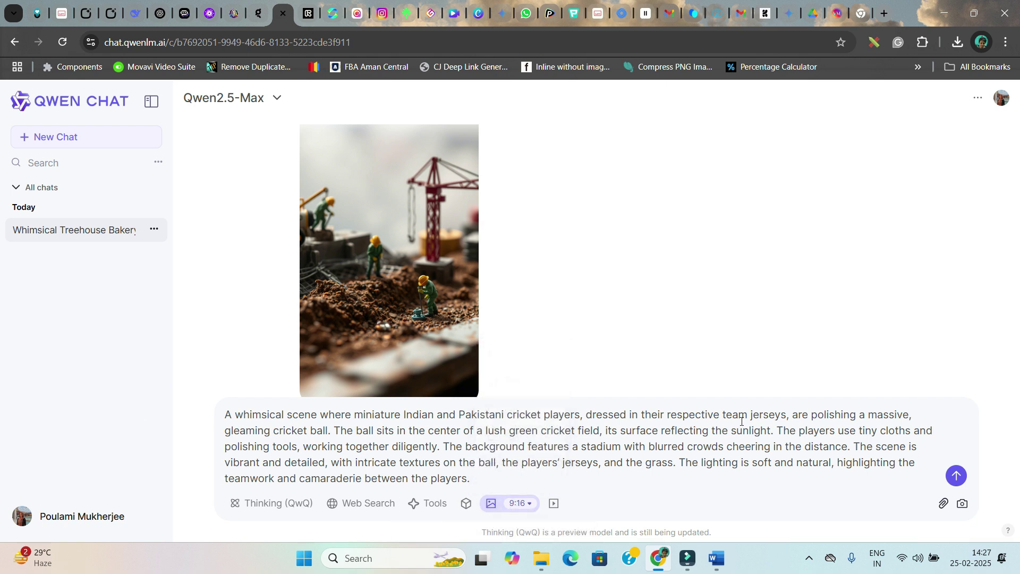
{"action": "left_click", "coordinate": [956, 476]}
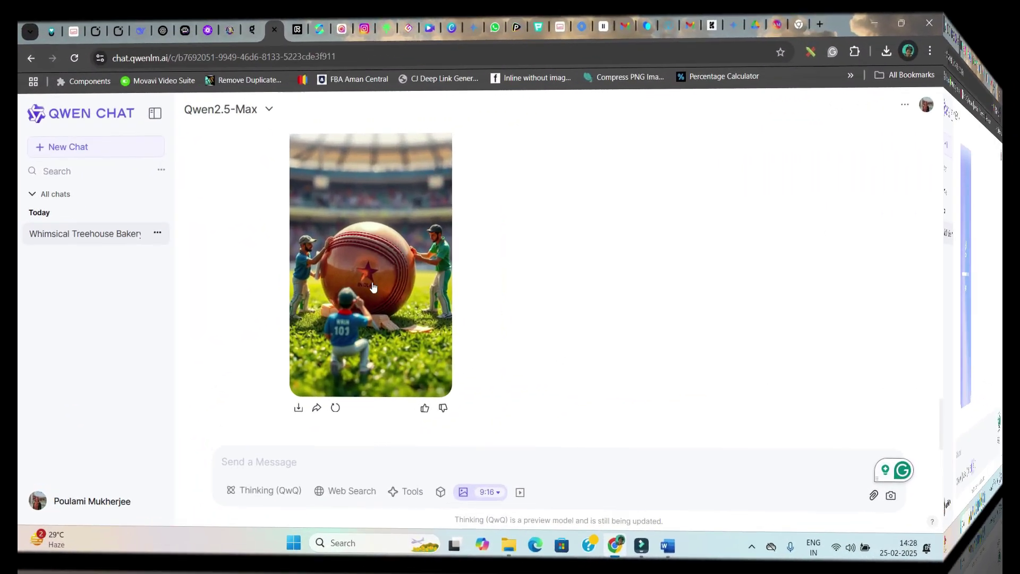
{"action": "left_click", "coordinate": [252, 276]}
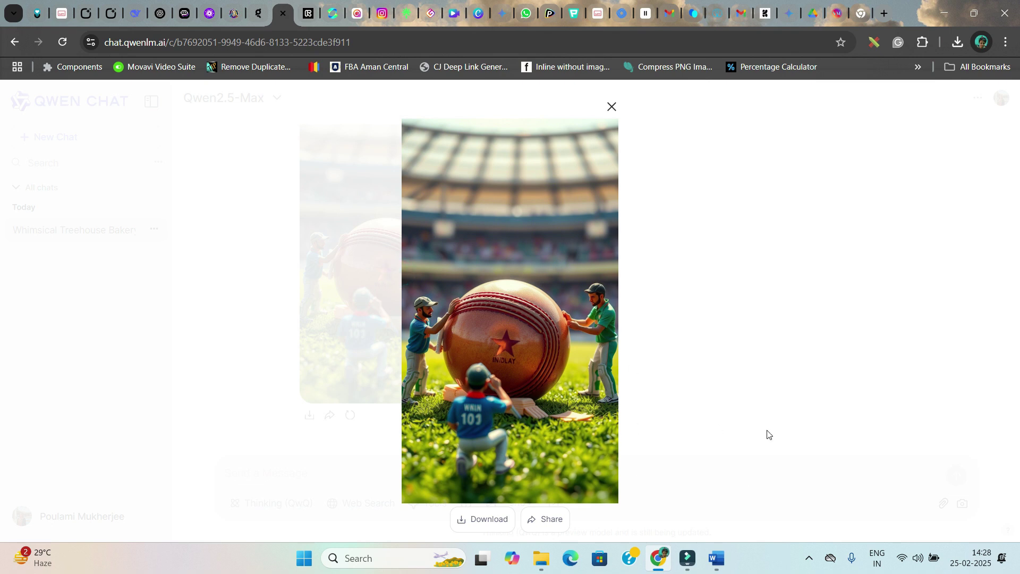
{"action": "left_click", "coordinate": [612, 106]}
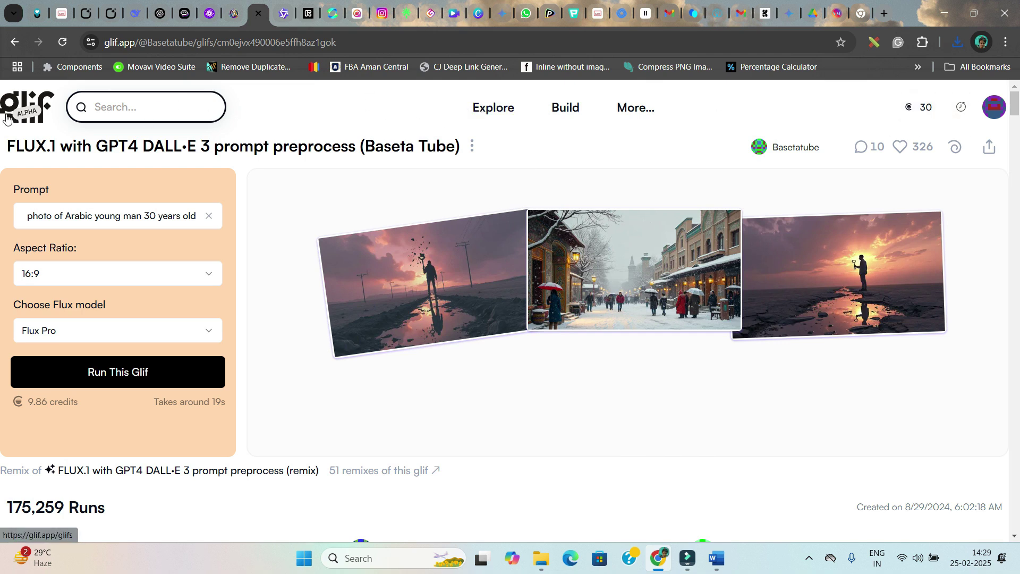
- Explore Glif's Image Generators category, search for "Flux 1.1" and open the FLUX.1 distorted memories footage glif
{"action": "left_click", "coordinate": [23, 101]}
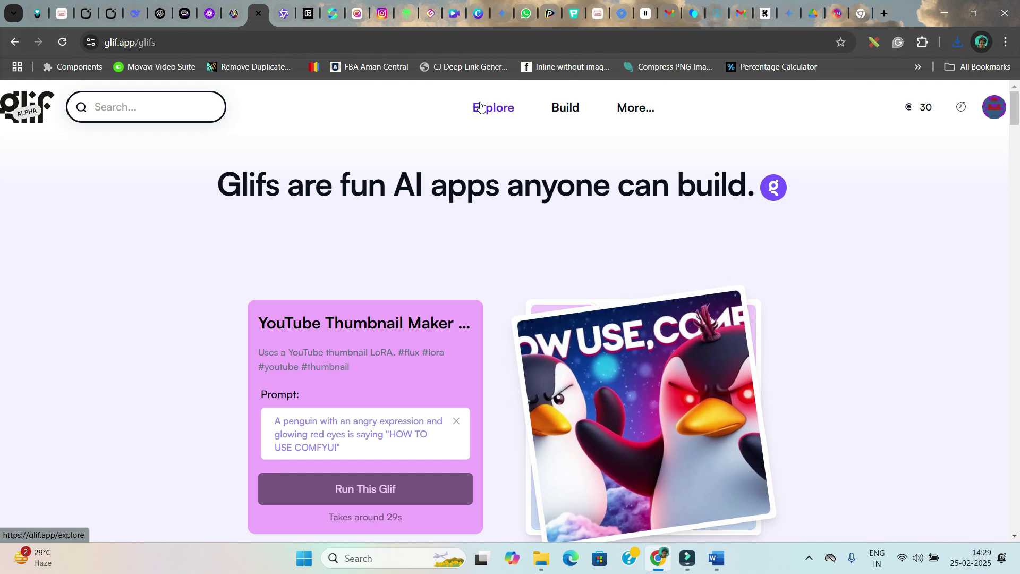
{"action": "left_click", "coordinate": [480, 106]}
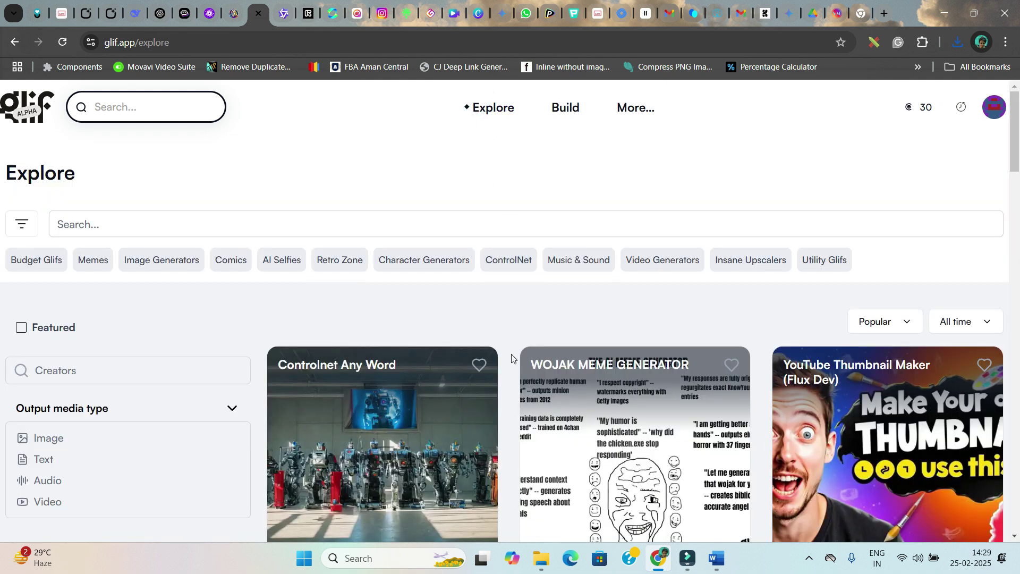
{"action": "left_click", "coordinate": [162, 256]}
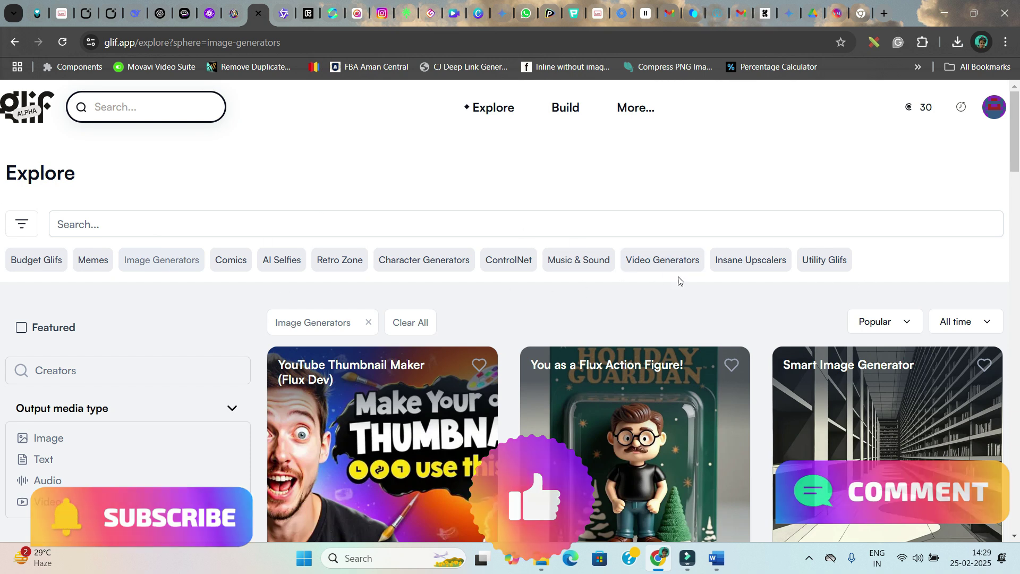
{"action": "left_click", "coordinate": [148, 220]}
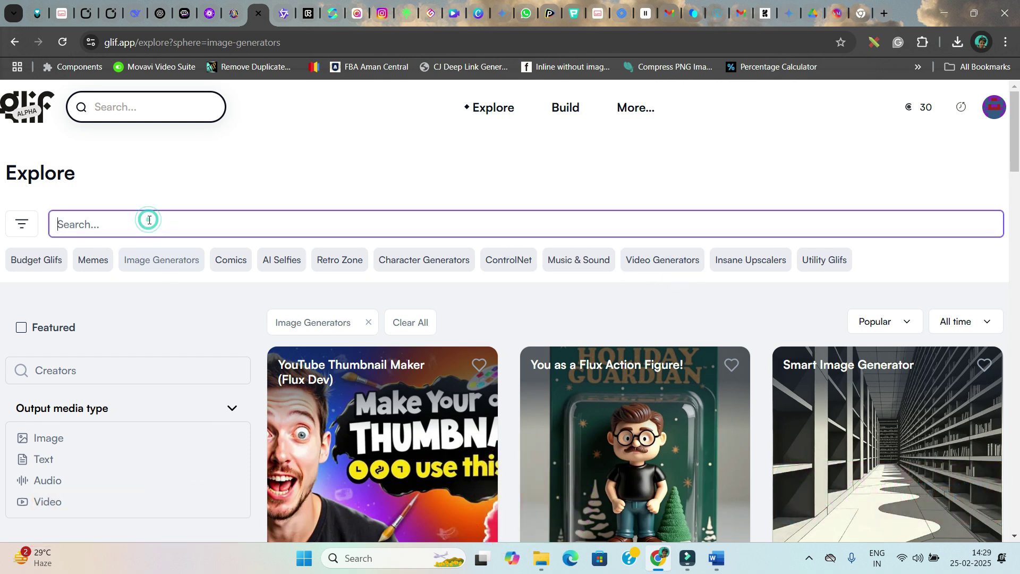
{"action": "type", "text": "Flux 1.1"}
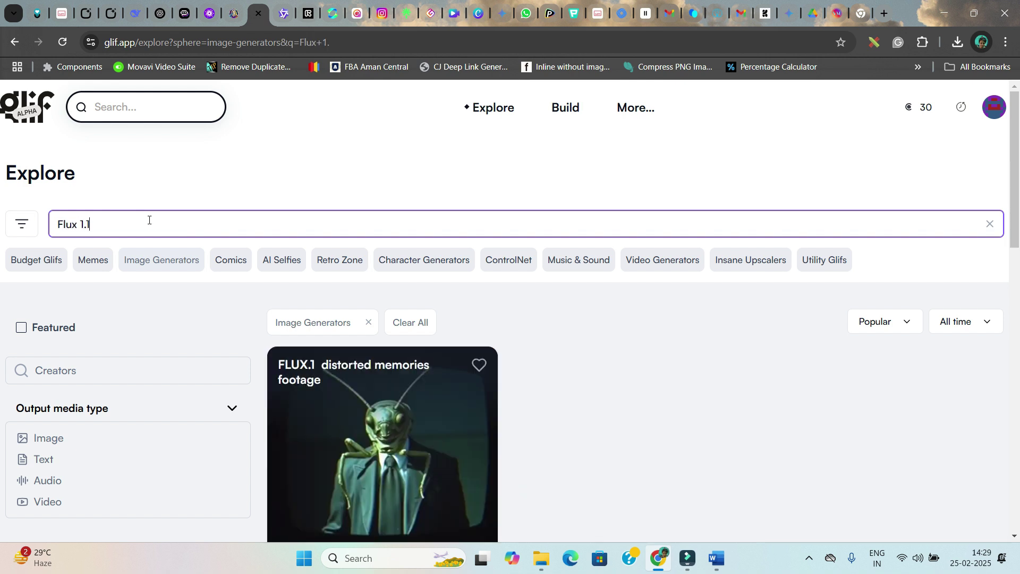
{"action": "scroll", "coordinate": [507, 412], "scroll_direction": "down", "scroll_amount": 3}
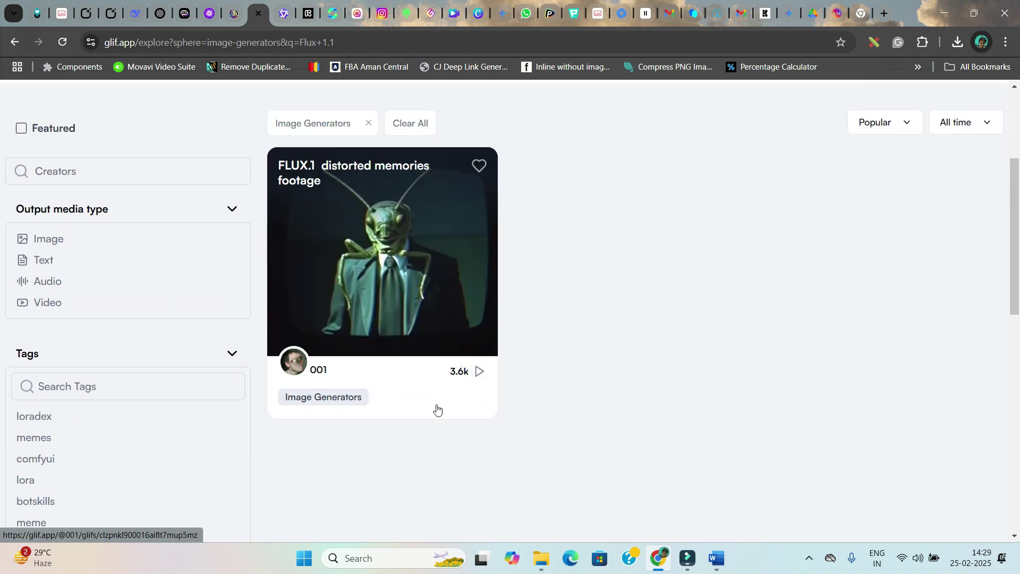
{"action": "left_click", "coordinate": [393, 299]}
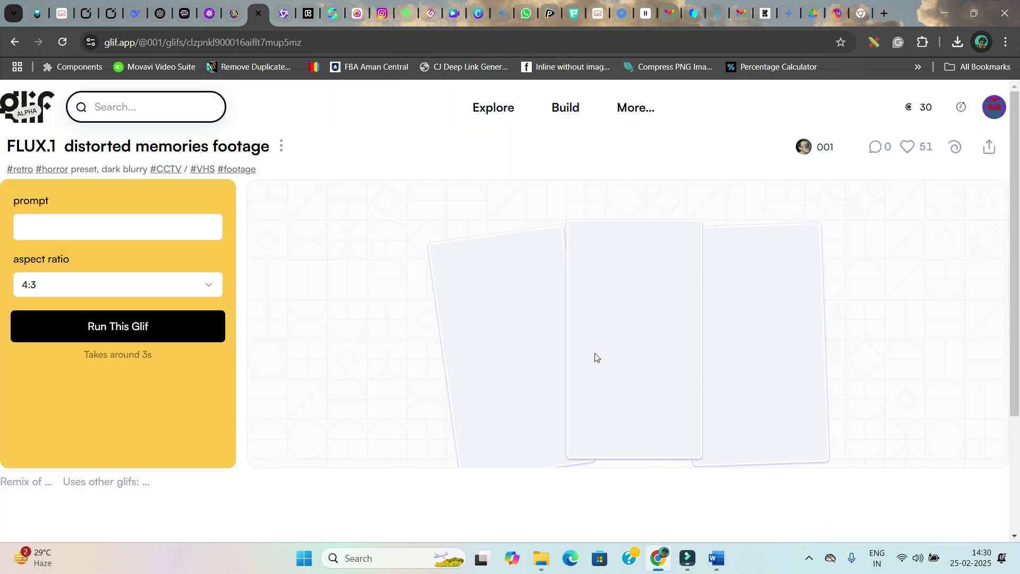
- Paste the prompt about cricket players pushing a colossal ball, set the aspect ratio to 9:16, run the glif and preview the image
{"action": "left_click", "coordinate": [64, 223]}
{"action": "key", "text": "ctrl+v"}
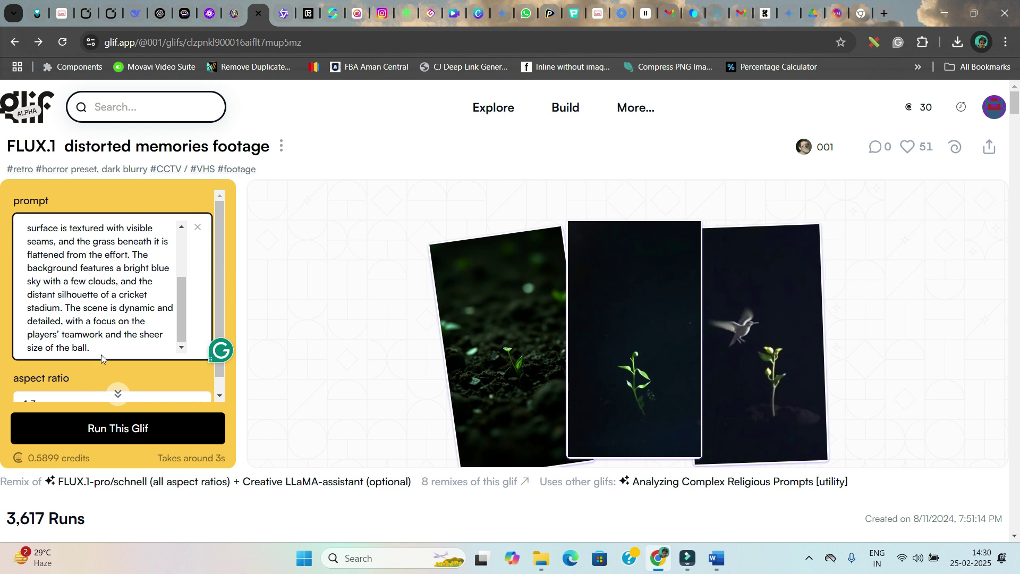
{"action": "scroll", "coordinate": [92, 364], "scroll_direction": "down", "scroll_amount": 1}
{"action": "left_click", "coordinate": [78, 379]}
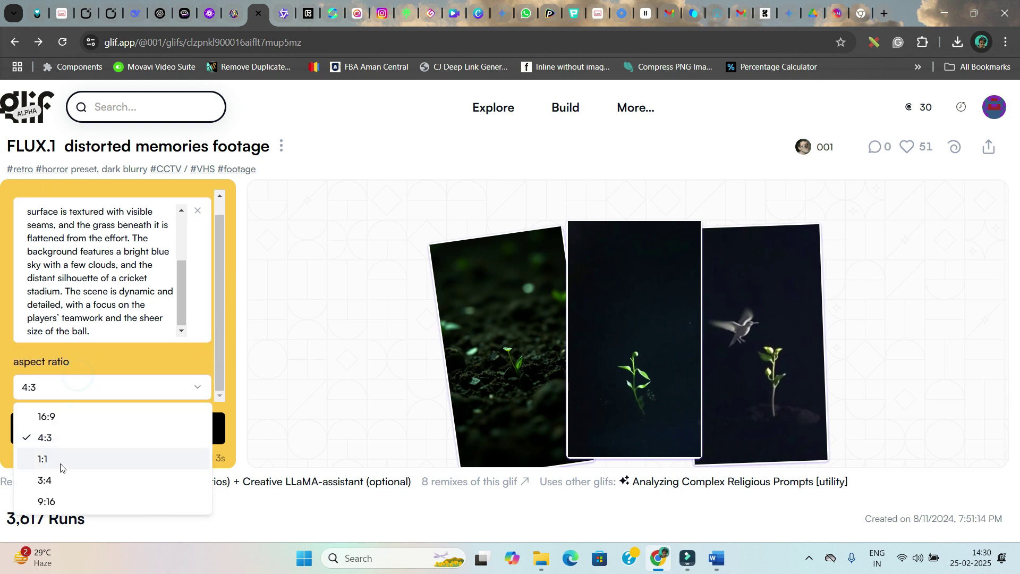
{"action": "left_click", "coordinate": [56, 501]}
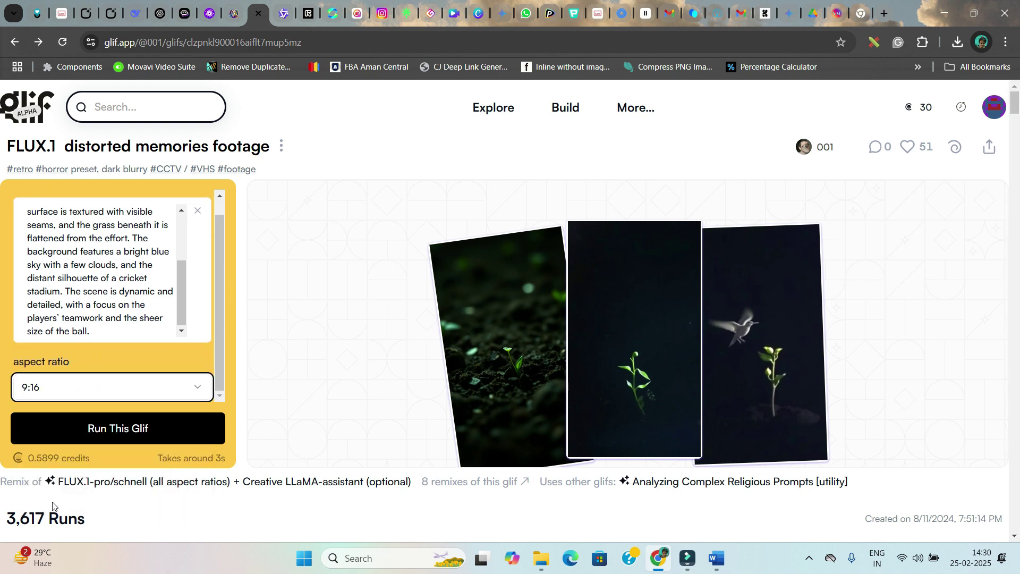
{"action": "left_click", "coordinate": [185, 430]}
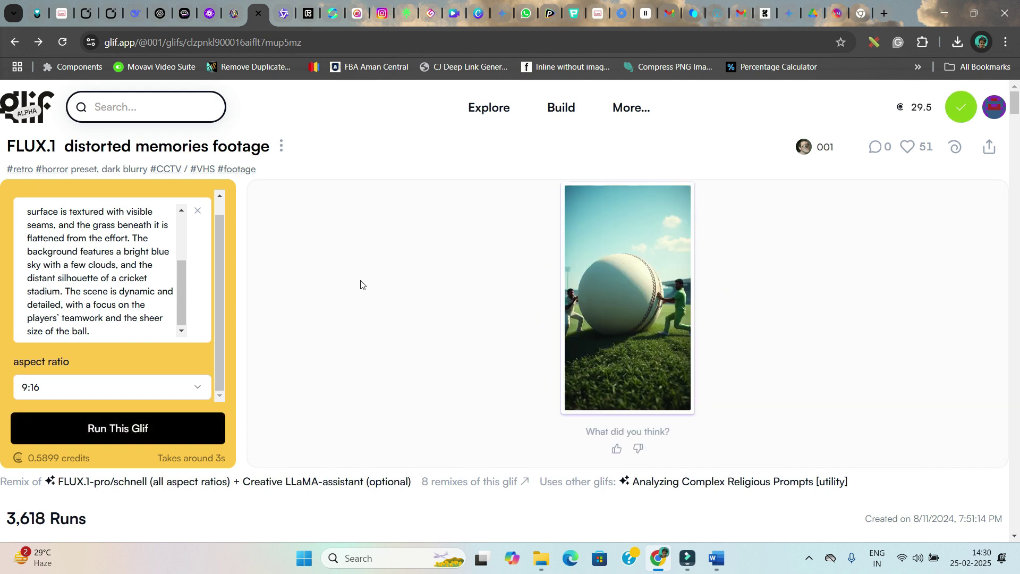
{"action": "left_click", "coordinate": [646, 298]}
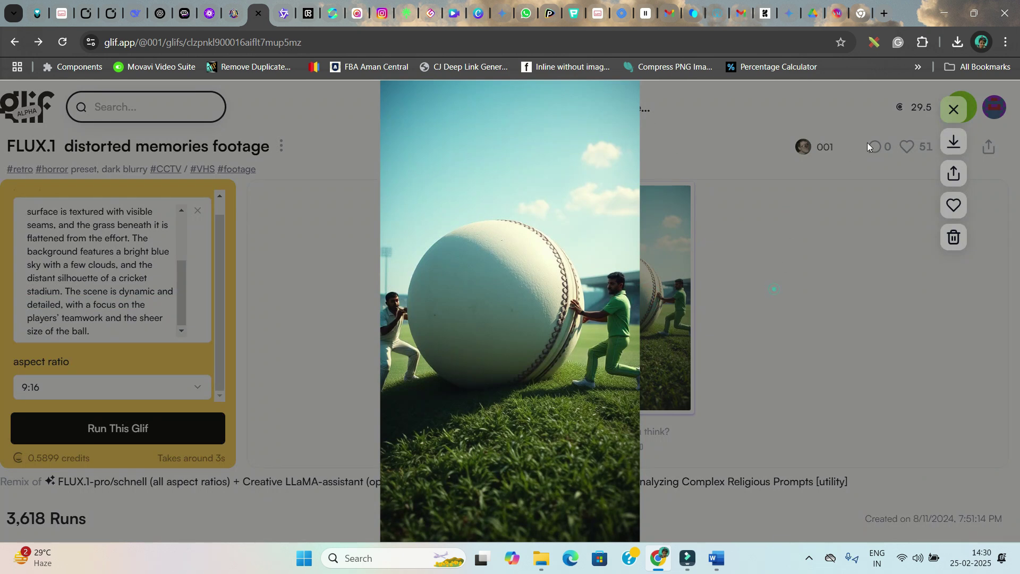
{"action": "left_click", "coordinate": [954, 109]}
- Revise the prompt to say "11 cricket players" and "a colossal Maroon Huge cricket ball", and run the glif again
{"action": "scroll", "coordinate": [101, 271], "scroll_direction": "up", "scroll_amount": 3}
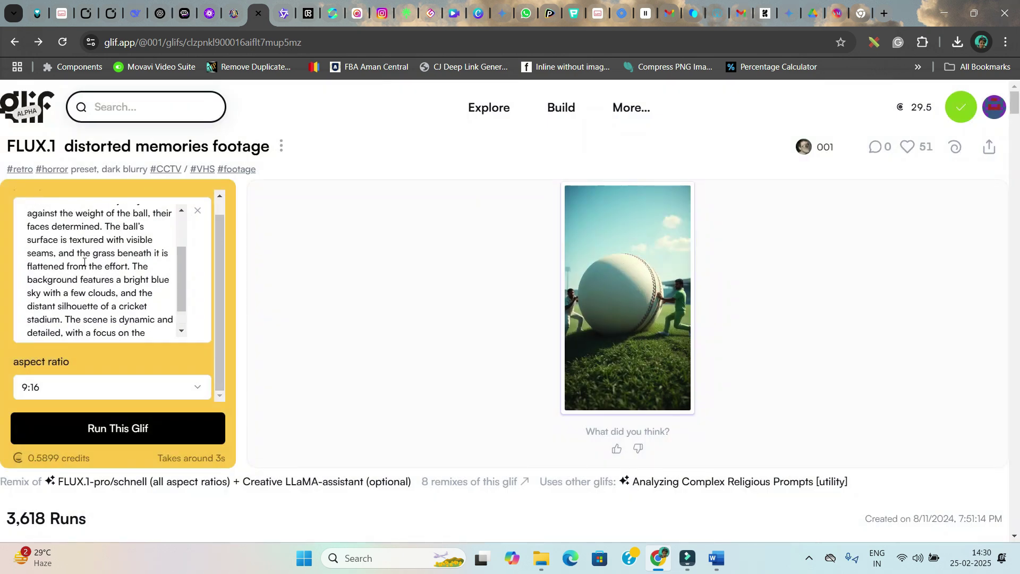
{"action": "left_click", "coordinate": [106, 319]}
{"action": "scroll", "coordinate": [106, 329], "scroll_direction": "up", "scroll_amount": 5}
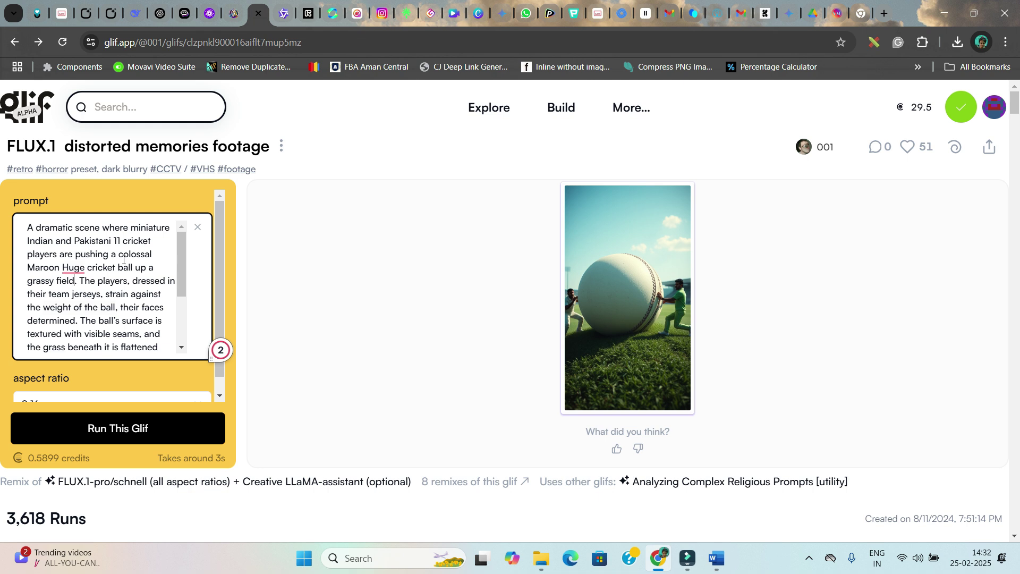
{"action": "left_click", "coordinate": [105, 427]}
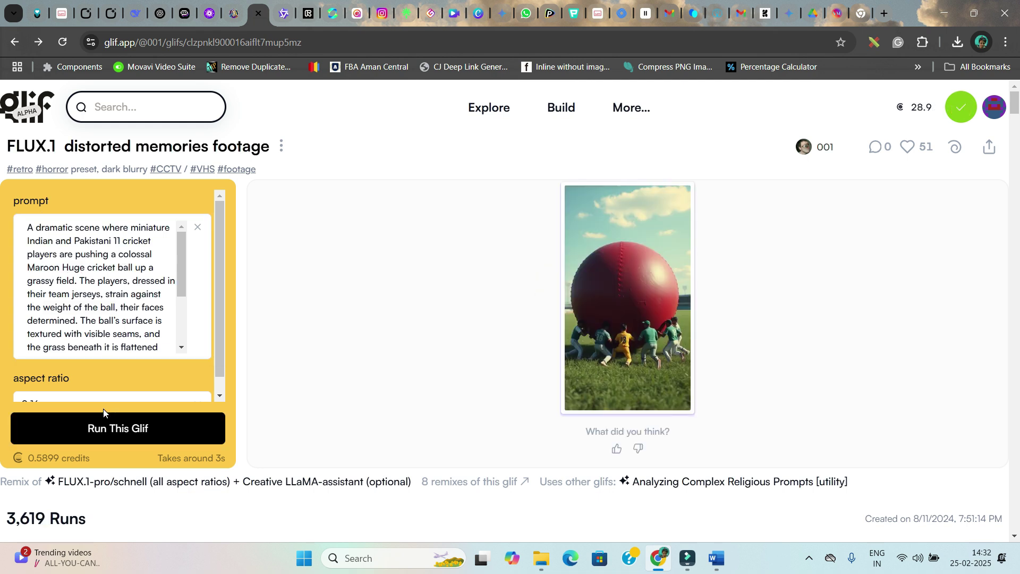
- Preview the new cricket ball image at full size and download it
{"action": "left_click", "coordinate": [618, 326]}
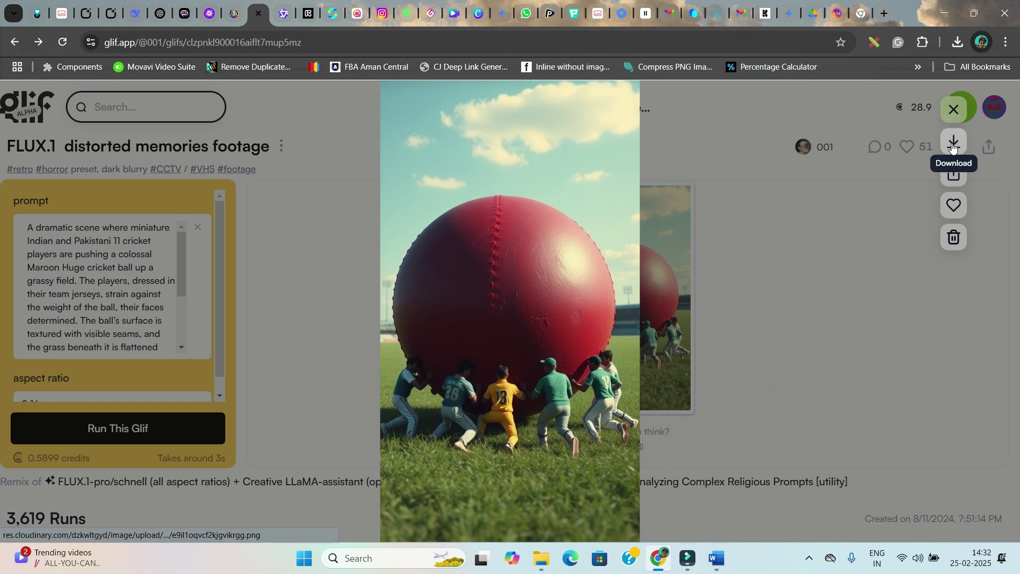
{"action": "left_click", "coordinate": [953, 109]}
{"action": "mouse_move", "coordinate": [611, 318]}
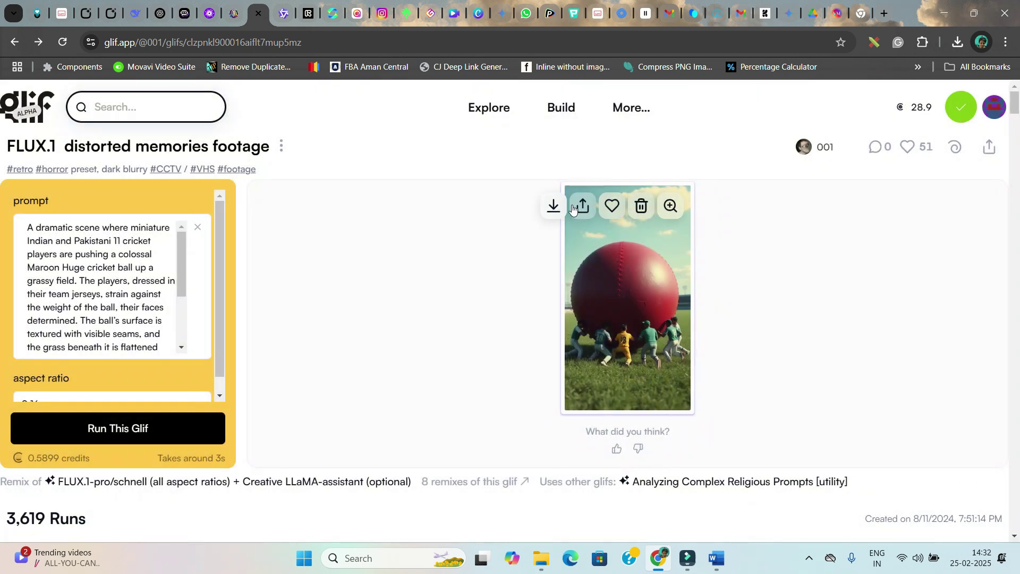
{"action": "left_click", "coordinate": [553, 208]}
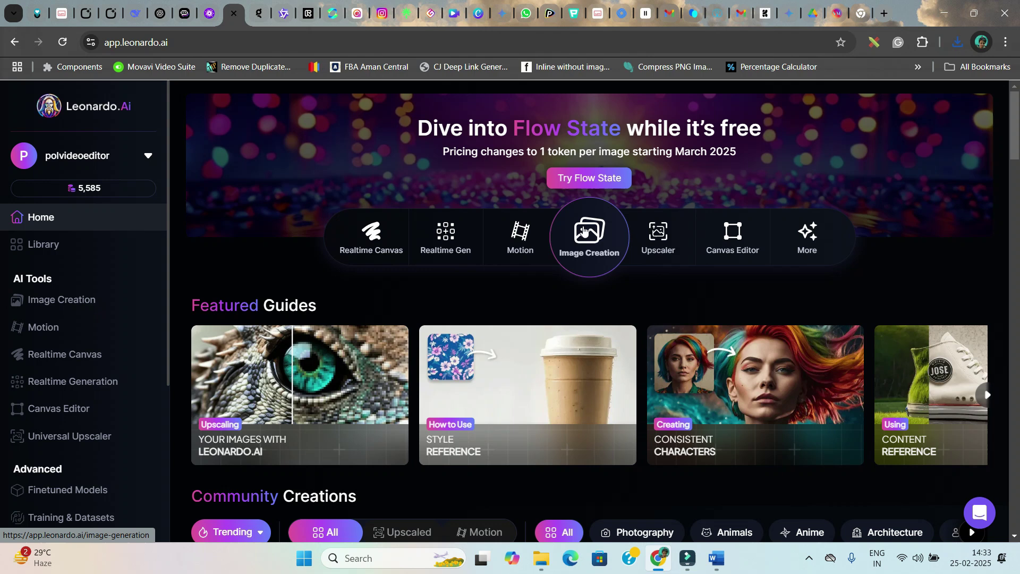
- Open Leonardo.Ai's Image Creation tool and remove the character reference image from the prompt
{"action": "left_click", "coordinate": [593, 239]}
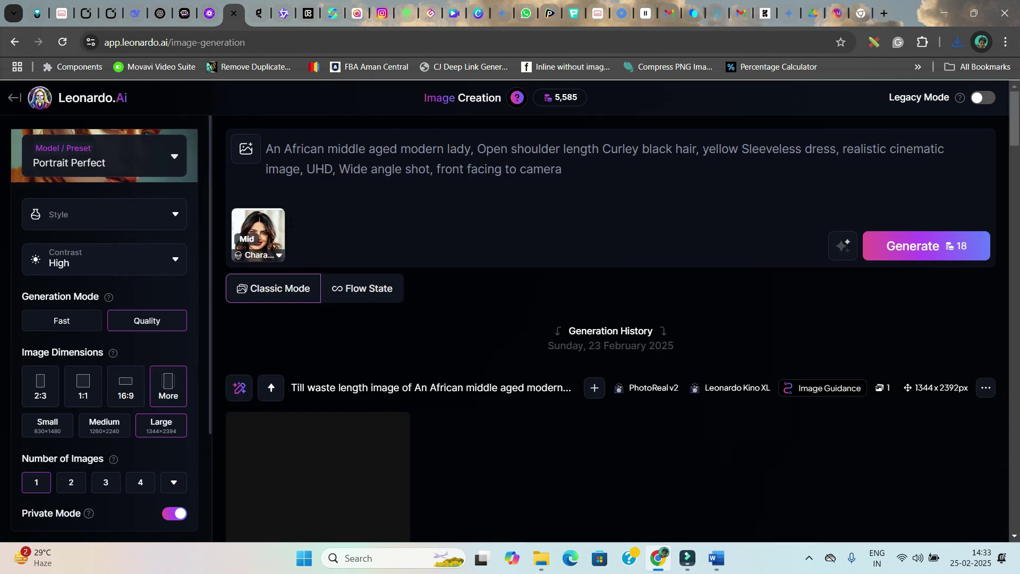
{"action": "left_click", "coordinate": [274, 218]}
- Replace the old prompt with prompt 4, about a model's glossy red lips, copied from the MINIATURE WORKERS PROMPT Word document
{"action": "left_click_drag", "start_coordinate": [569, 170], "coordinate": [261, 154]}
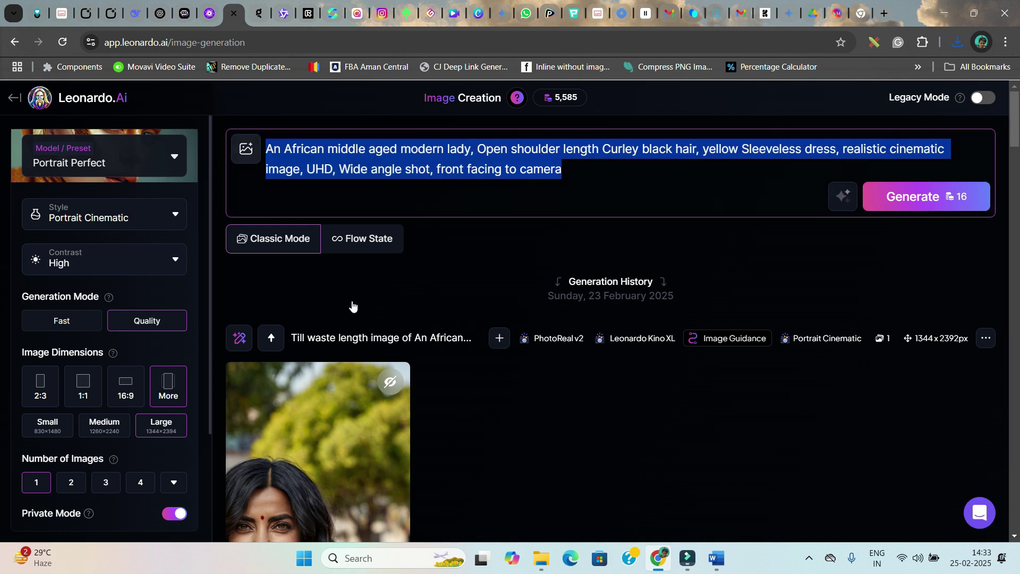
{"action": "left_click", "coordinate": [716, 558]}
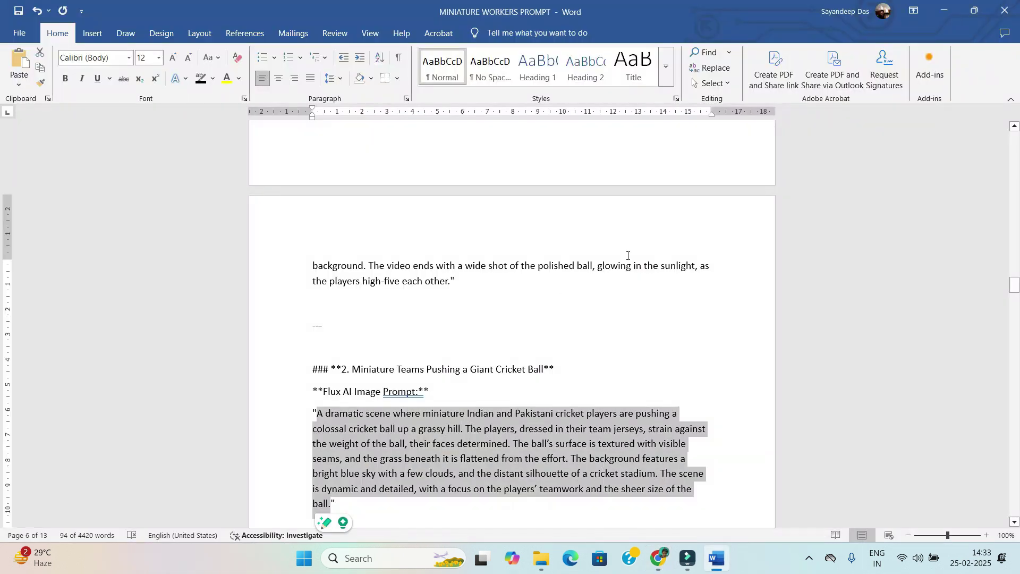
{"action": "scroll", "coordinate": [553, 341], "scroll_direction": "up", "scroll_amount": 20}
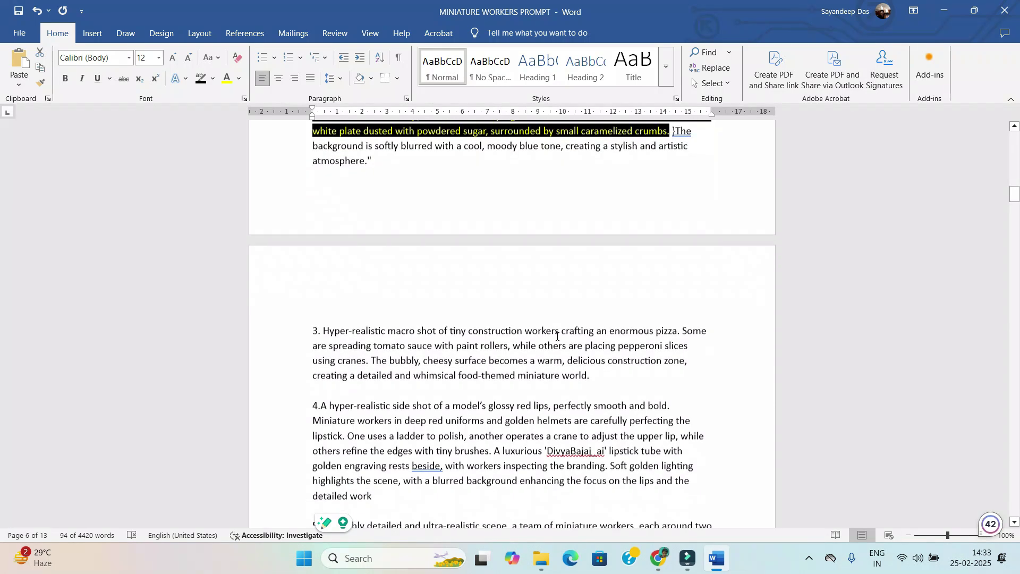
{"action": "scroll", "coordinate": [553, 341], "scroll_direction": "down", "scroll_amount": 4}
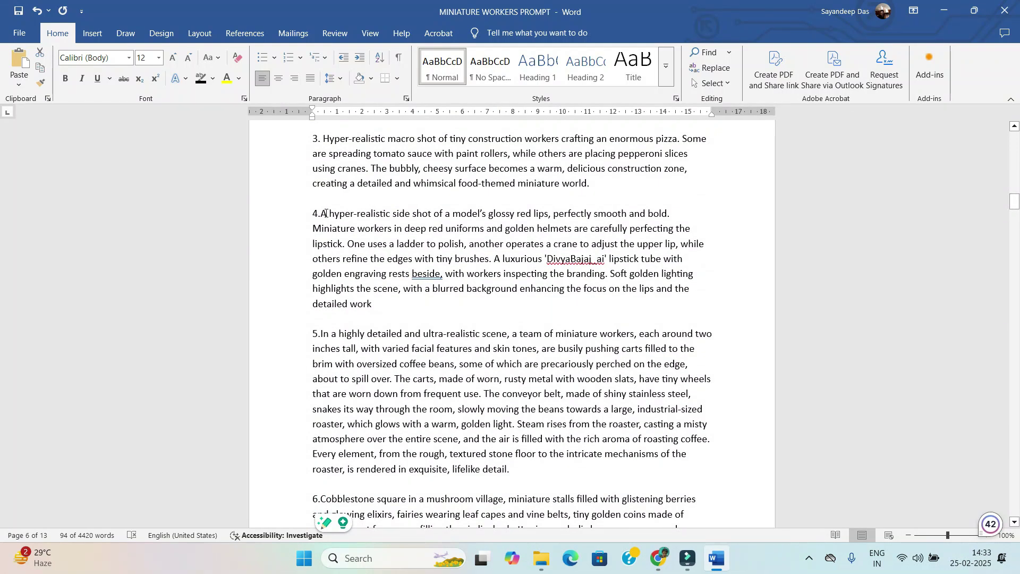
{"action": "left_click_drag", "start_coordinate": [324, 213], "coordinate": [373, 303]}
{"action": "key", "text": "ctrl+c"}
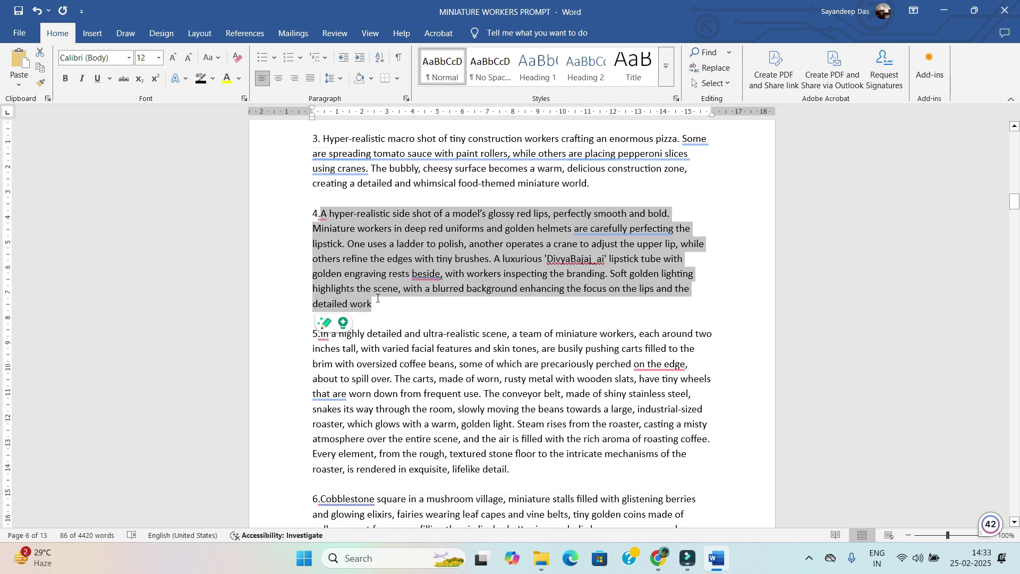
{"action": "key", "text": "alt+Tab"}
{"action": "key", "text": "ctrl+v"}
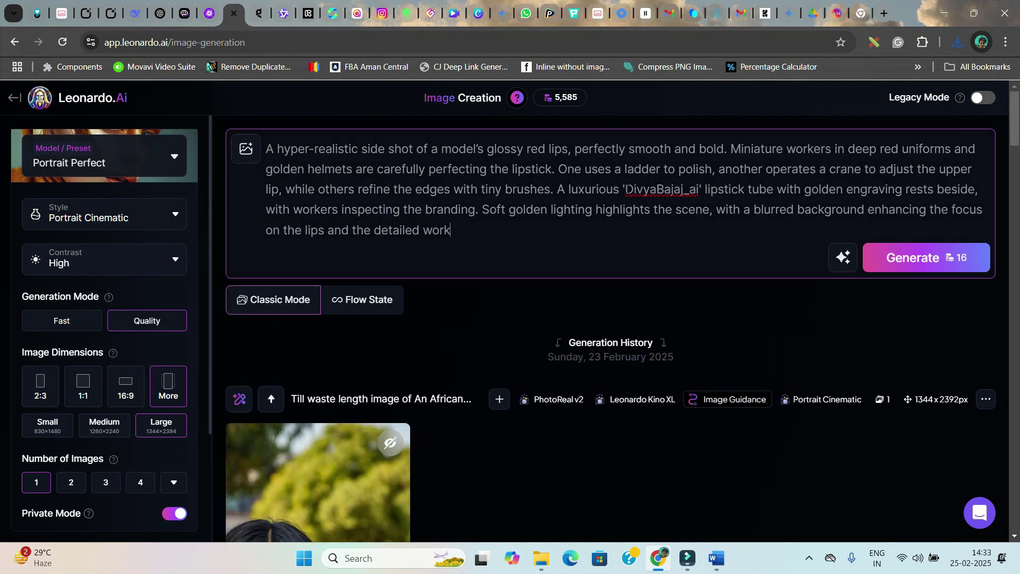
- Change the brand name on the lipstick tube in the prompt to "VAGPE MEDIA"
{"action": "left_click_drag", "start_coordinate": [625, 189], "coordinate": [698, 190]}
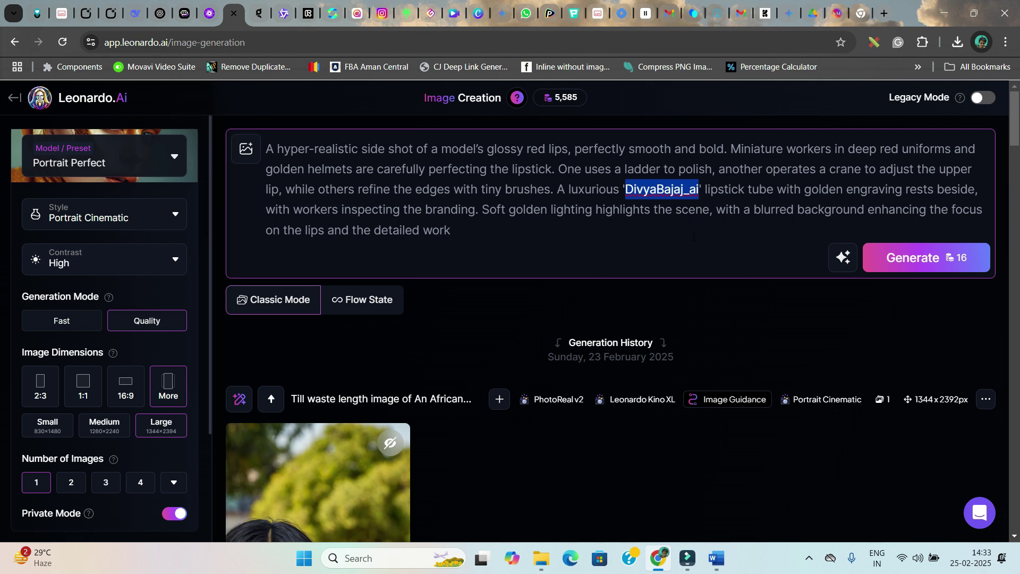
{"action": "type", "text": "VAGPE MEDIA"}
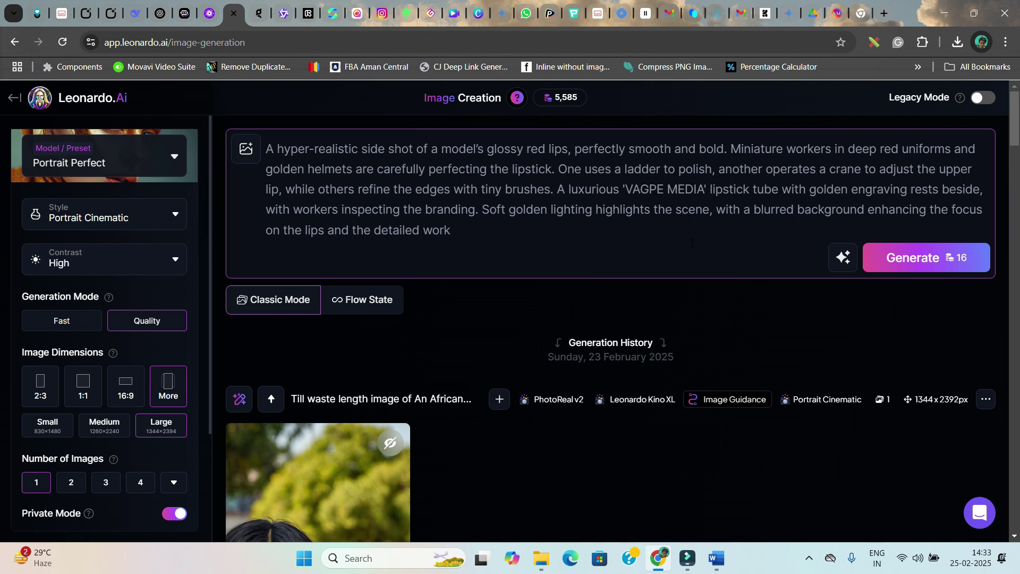
{"action": "left_click_drag", "start_coordinate": [625, 189], "coordinate": [704, 190]}
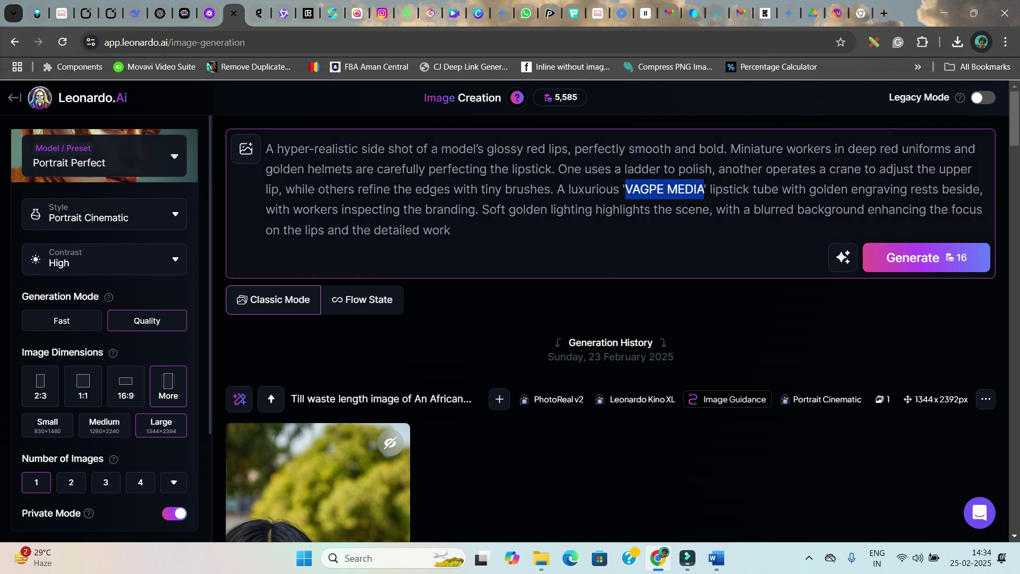
- Set the generation model to Phoenix 1.0
{"action": "left_click", "coordinate": [96, 158]}
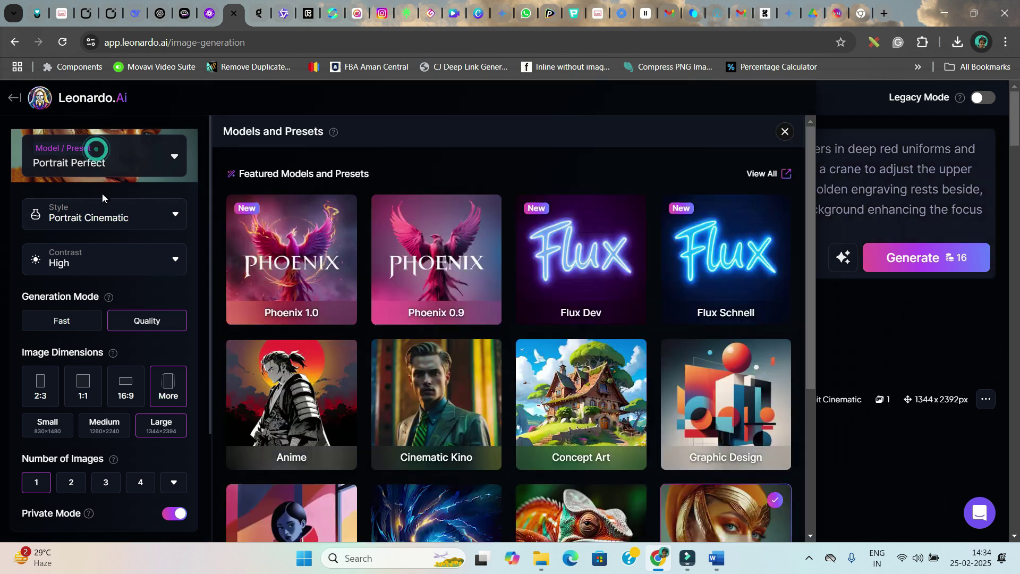
{"action": "left_click", "coordinate": [299, 242]}
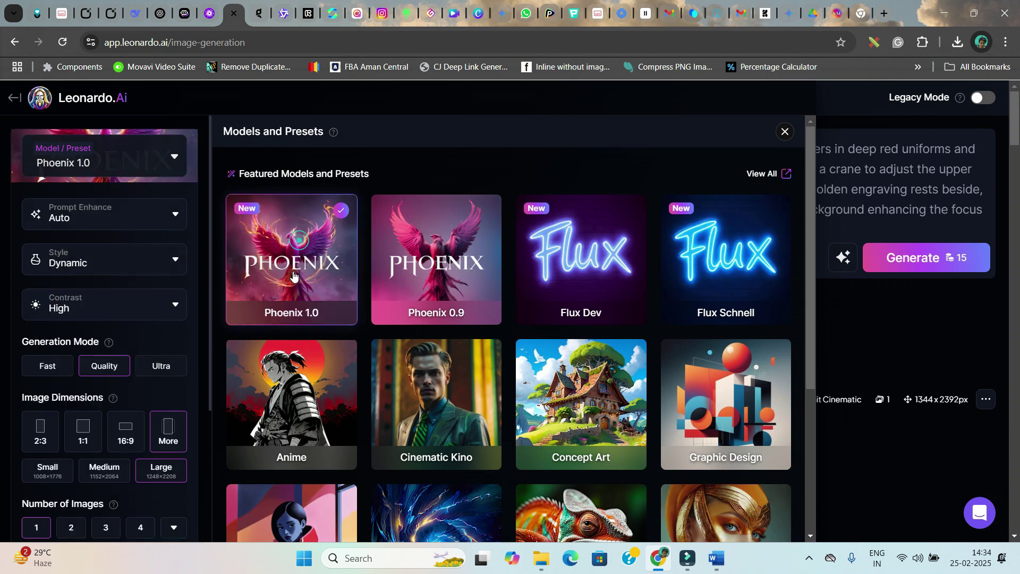
{"action": "left_click", "coordinate": [785, 131]}
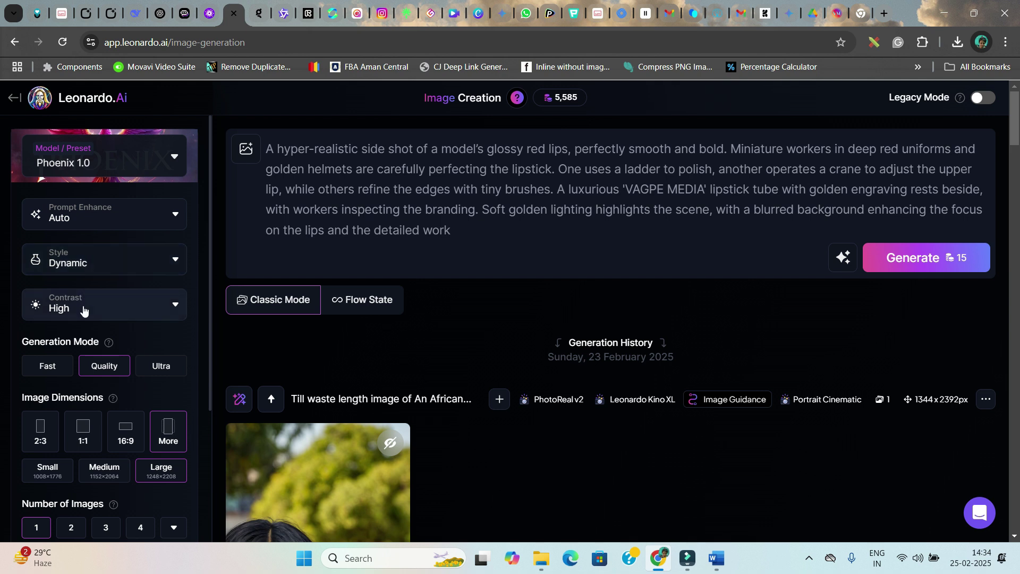
- Set the generation mode to Ultra and the image dimensions to TikTok (9:16)
{"action": "scroll", "coordinate": [88, 310], "scroll_direction": "down", "scroll_amount": 3}
{"action": "left_click", "coordinate": [163, 237]}
{"action": "left_click", "coordinate": [163, 238]}
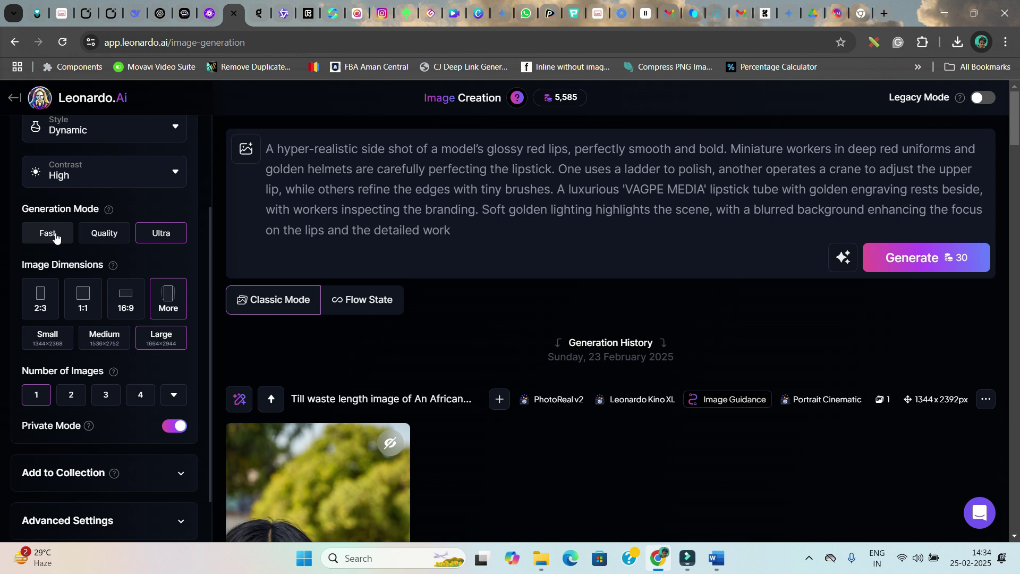
{"action": "left_click", "coordinate": [168, 302]}
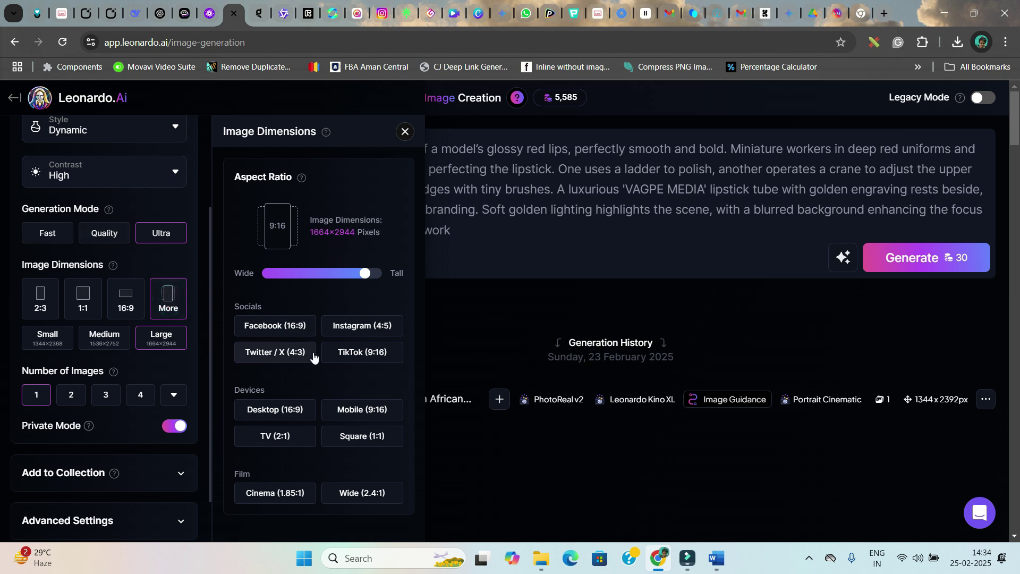
{"action": "left_click", "coordinate": [345, 355]}
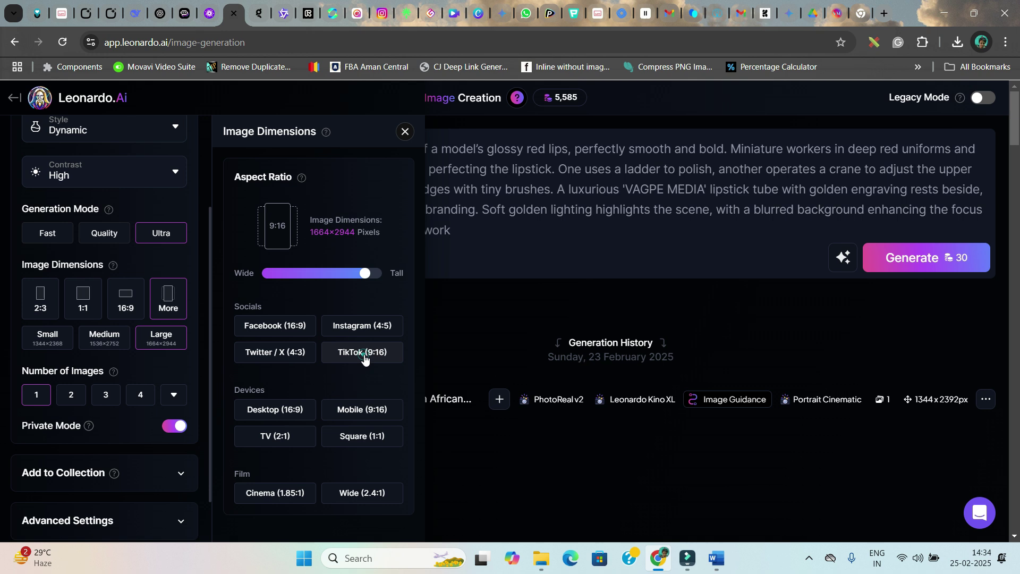
{"action": "left_click", "coordinate": [404, 131]}
- Set the number of images to 2 and generate the lipstick images
{"action": "scroll", "coordinate": [69, 329], "scroll_direction": "down", "scroll_amount": 1}
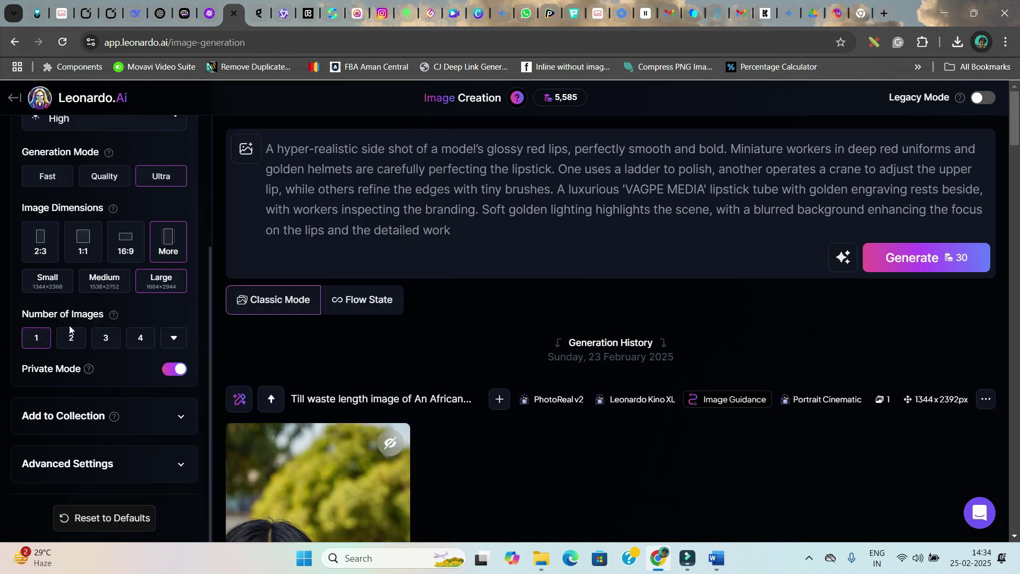
{"action": "left_click", "coordinate": [145, 339]}
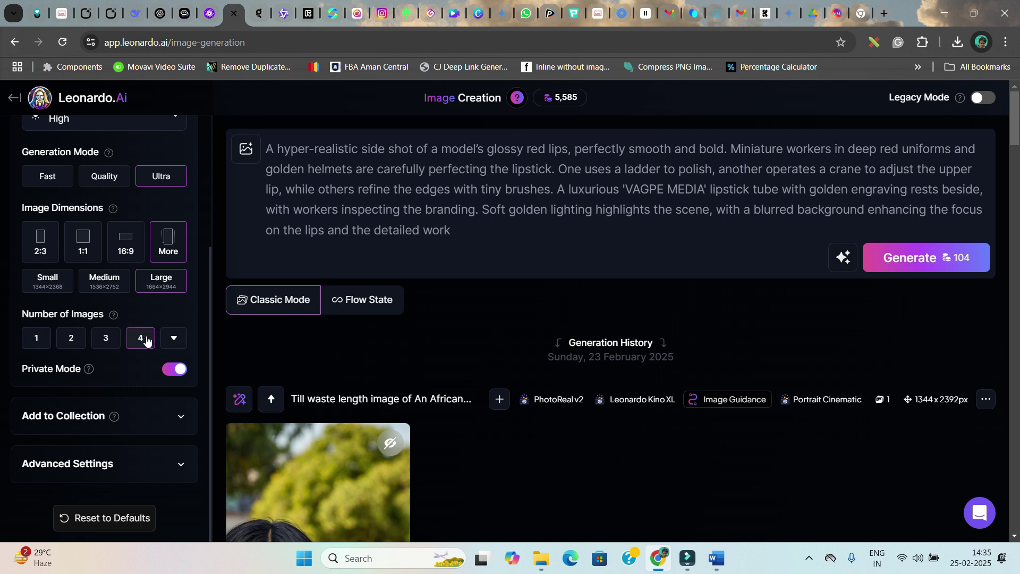
{"action": "left_click", "coordinate": [60, 344]}
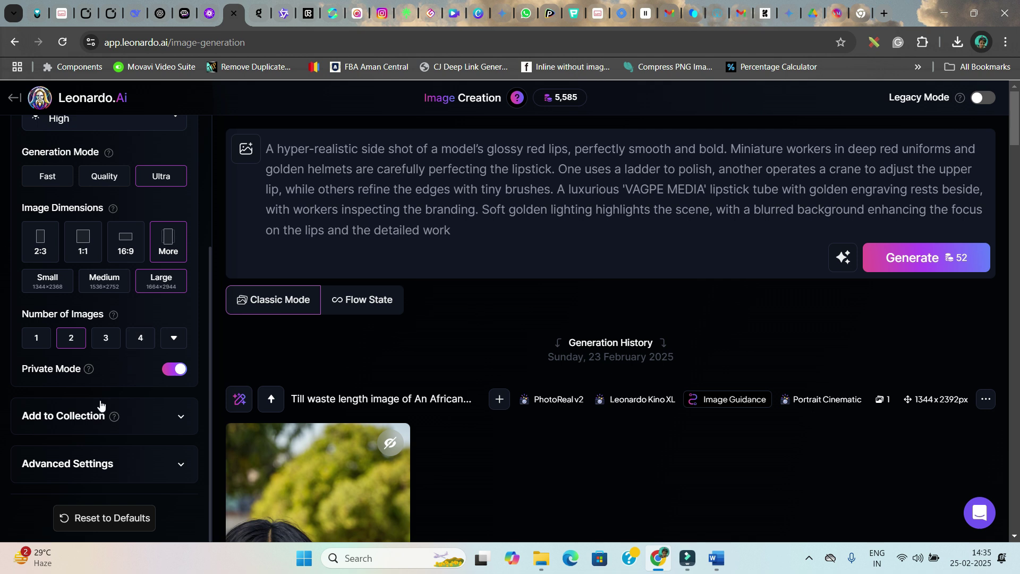
{"action": "scroll", "coordinate": [95, 409], "scroll_direction": "down", "scroll_amount": 5}
{"action": "scroll", "coordinate": [39, 384], "scroll_direction": "up", "scroll_amount": 4}
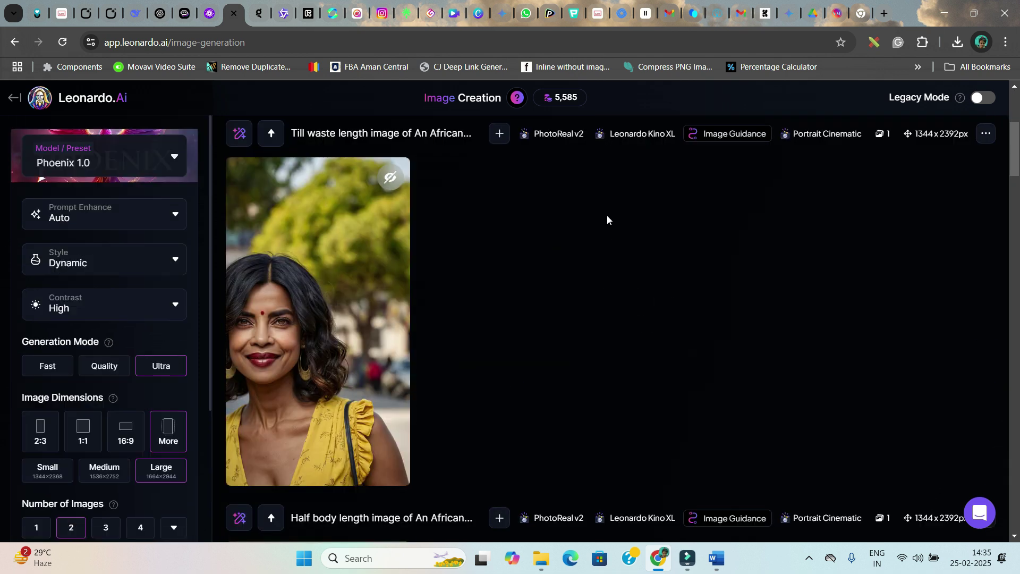
{"action": "scroll", "coordinate": [606, 219], "scroll_direction": "up", "scroll_amount": 5}
{"action": "left_click", "coordinate": [937, 265]}
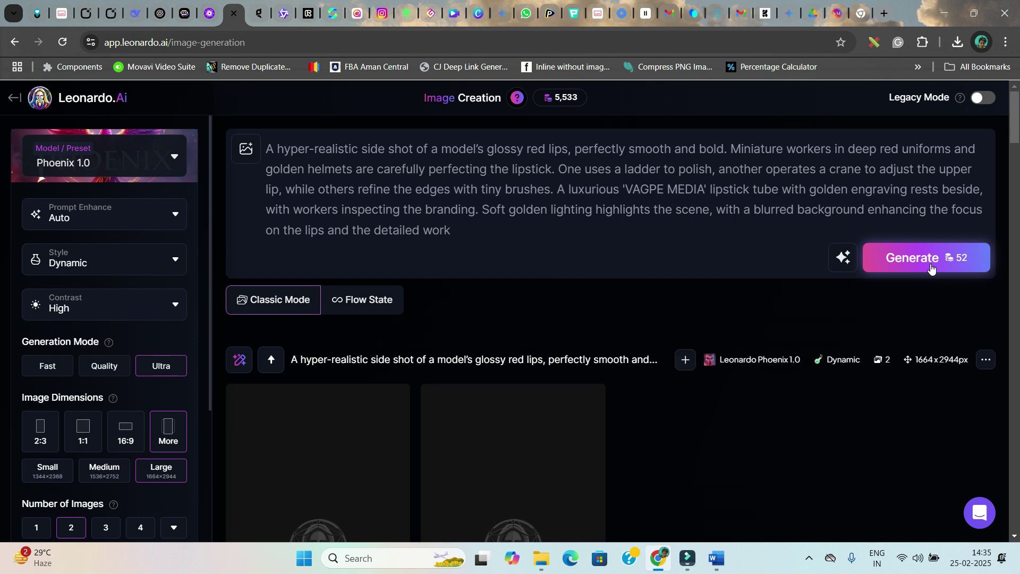
- Preview both generated lipstick images at full size to examine the workers and the lettering on the tube
{"action": "scroll", "coordinate": [563, 467], "scroll_direction": "down", "scroll_amount": 1}
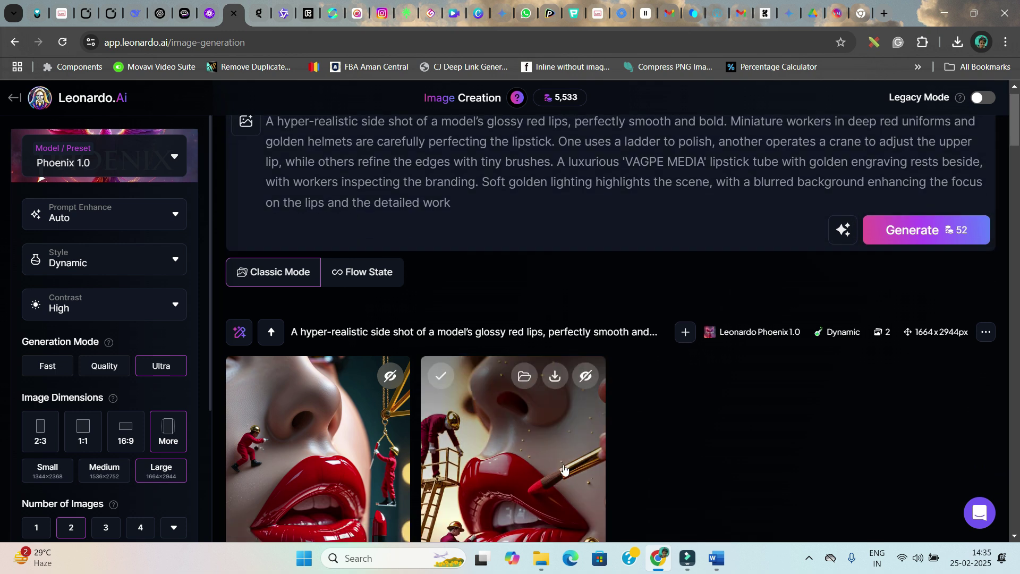
{"action": "scroll", "coordinate": [840, 364], "scroll_direction": "down", "scroll_amount": 4}
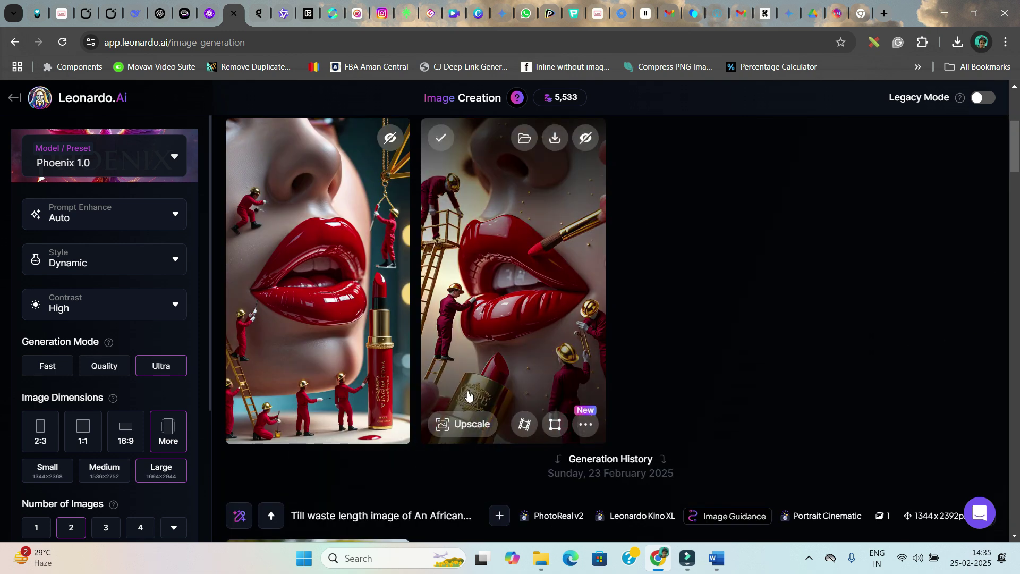
{"action": "left_click", "coordinate": [471, 410]}
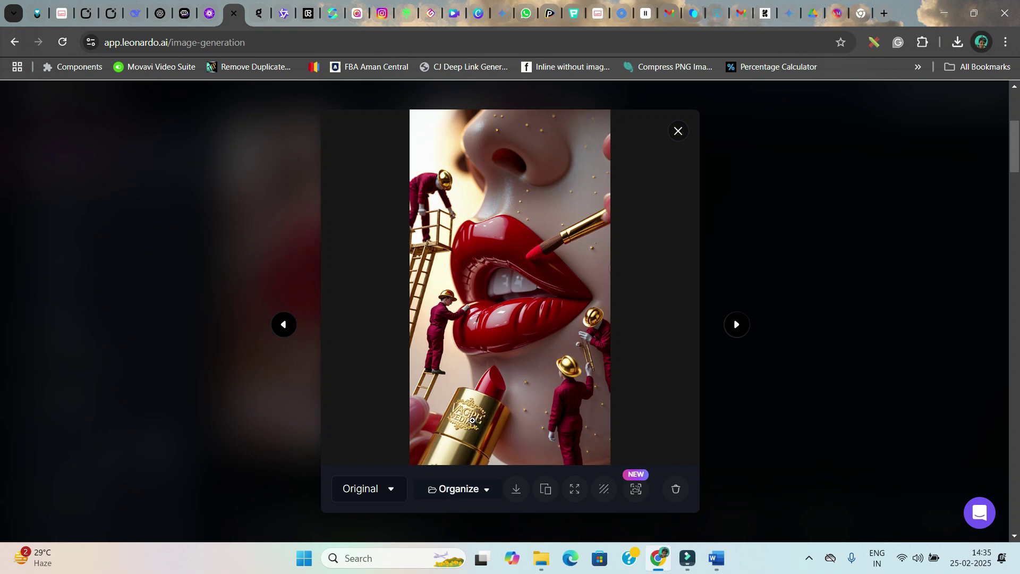
{"action": "left_click", "coordinate": [461, 430]}
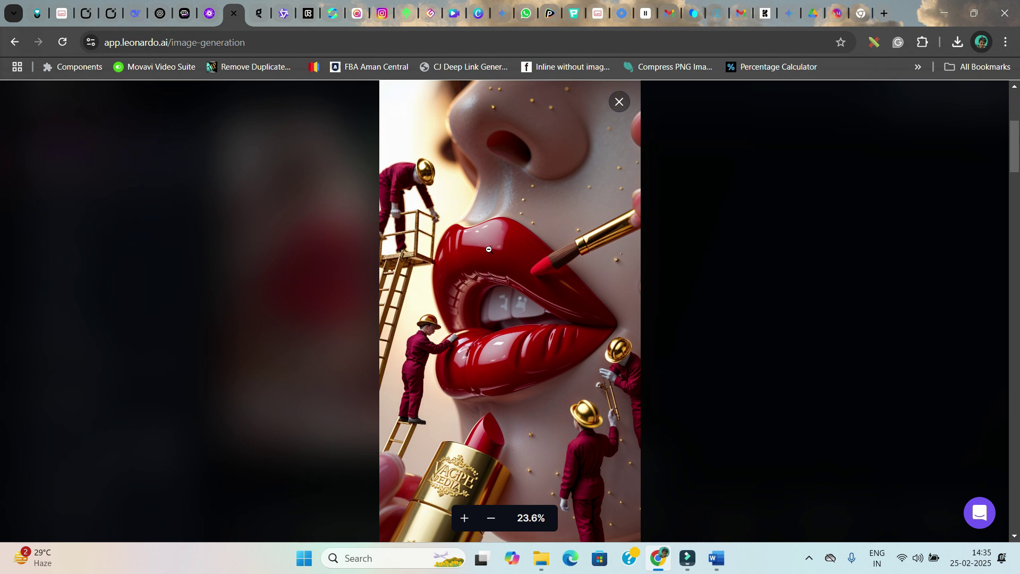
{"action": "left_click", "coordinate": [619, 102]}
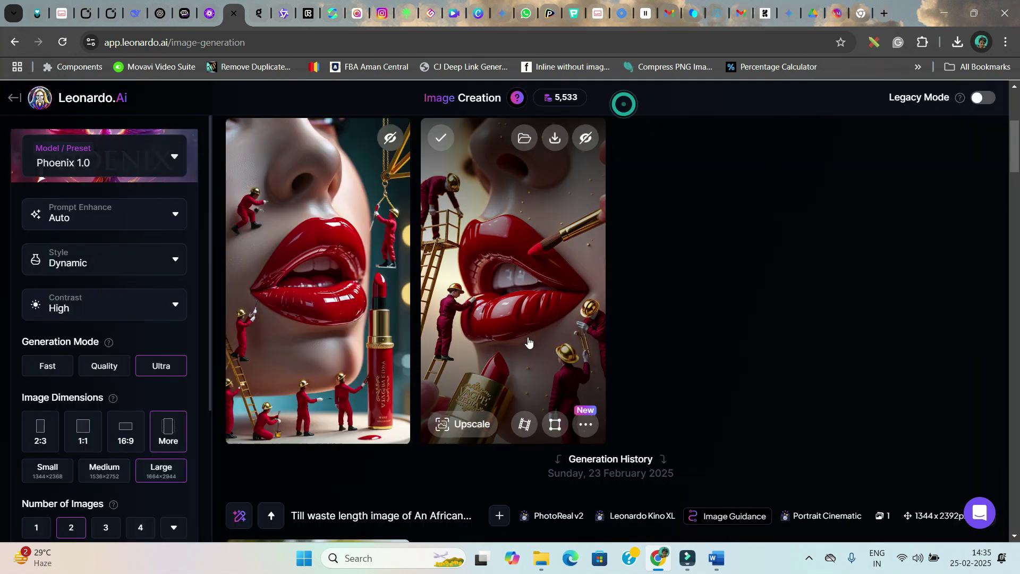
{"action": "left_click", "coordinate": [390, 401]}
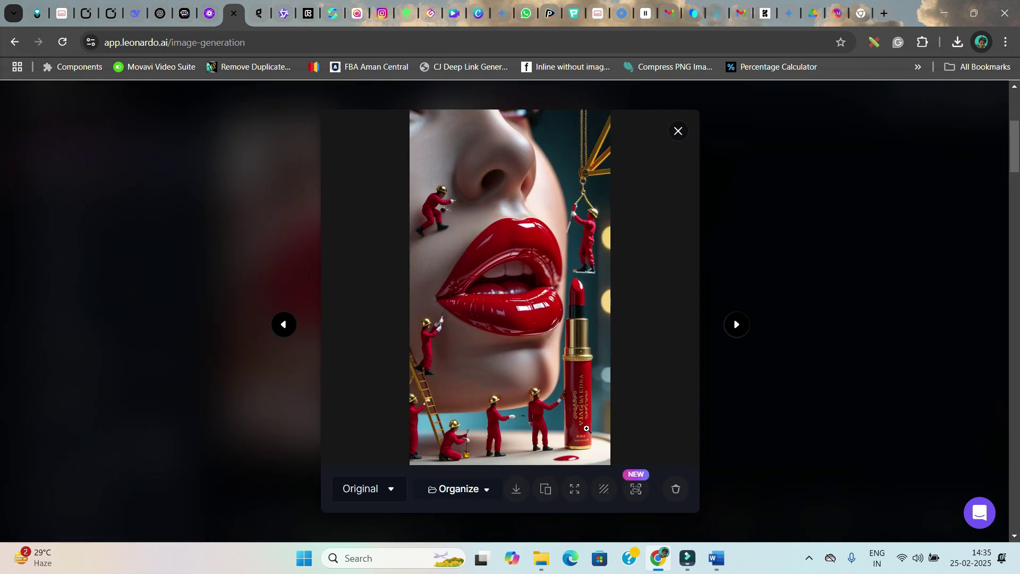
{"action": "left_click", "coordinate": [587, 428]}
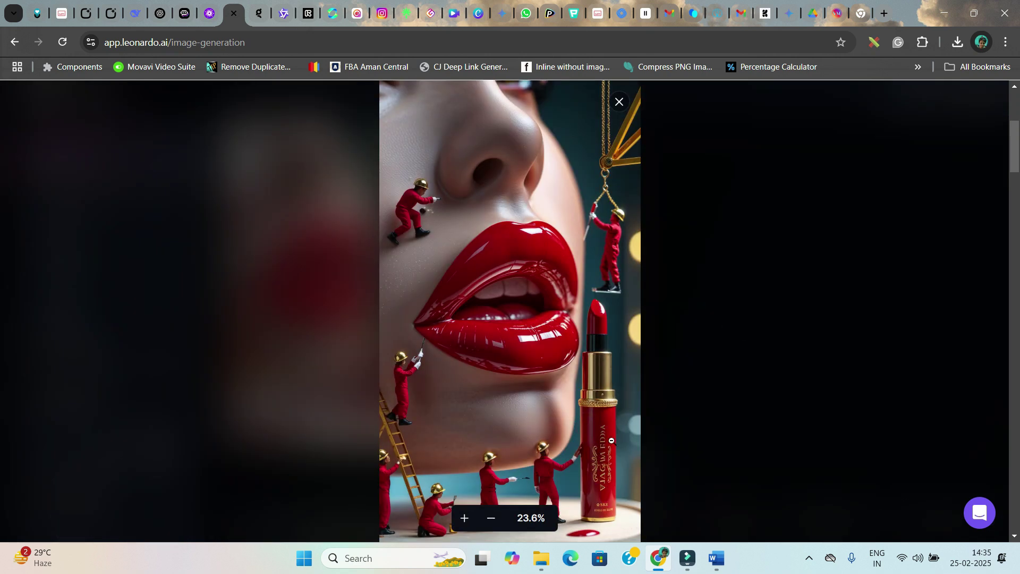
{"action": "left_click", "coordinate": [619, 101]}
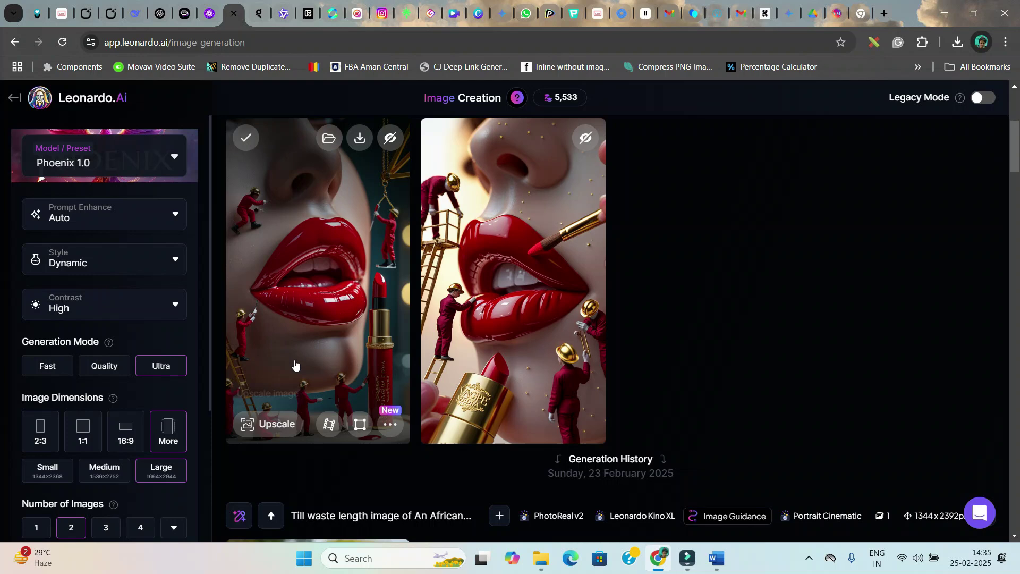
- Download both generated lipstick images
{"action": "left_click", "coordinate": [359, 139]}
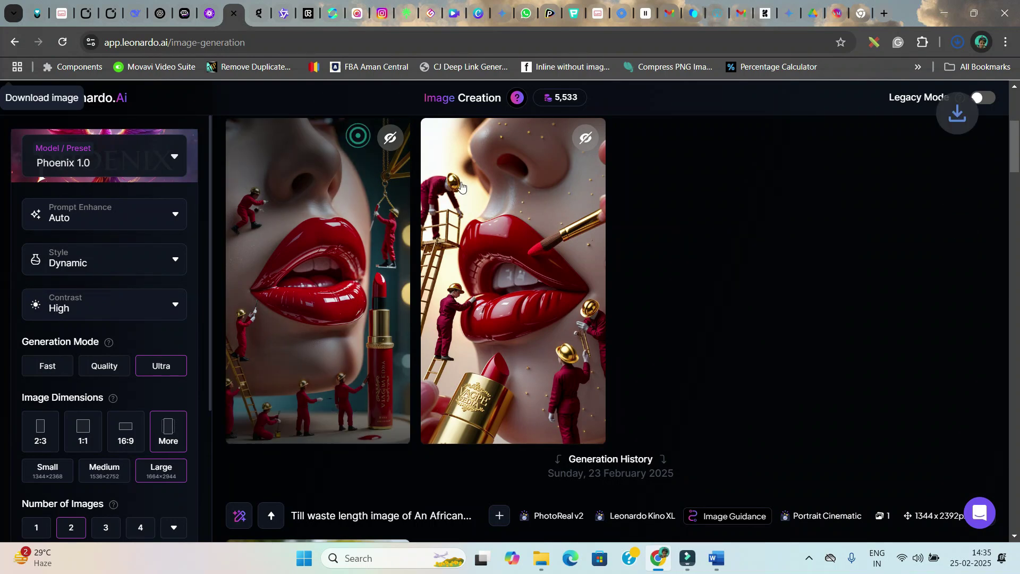
{"action": "scroll", "coordinate": [531, 239], "scroll_direction": "up", "scroll_amount": 3}
{"action": "left_click", "coordinate": [558, 272]}
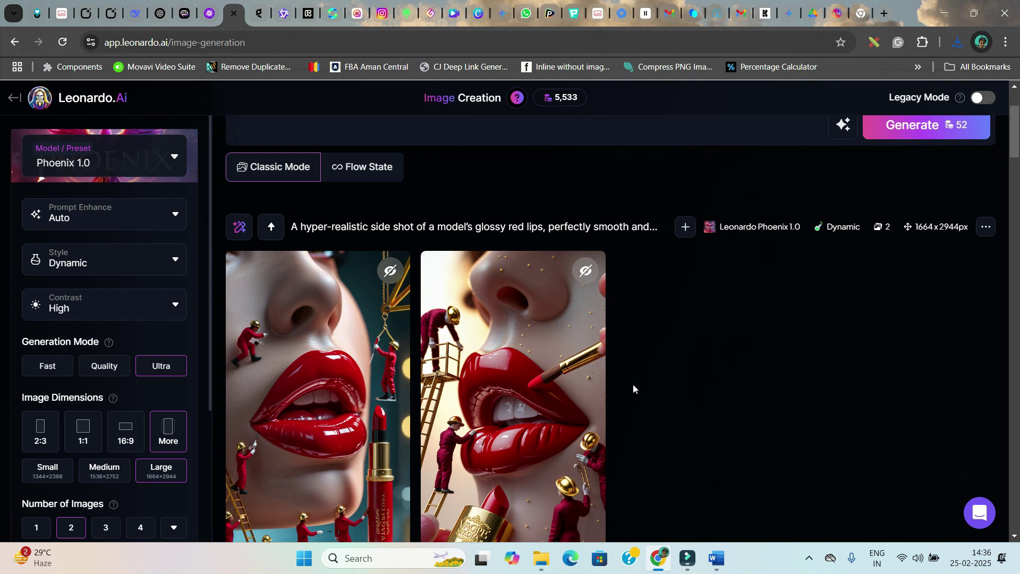
- Switch to PicLumen and preview today's red lips creation at full size
{"action": "left_click", "coordinate": [210, 14]}
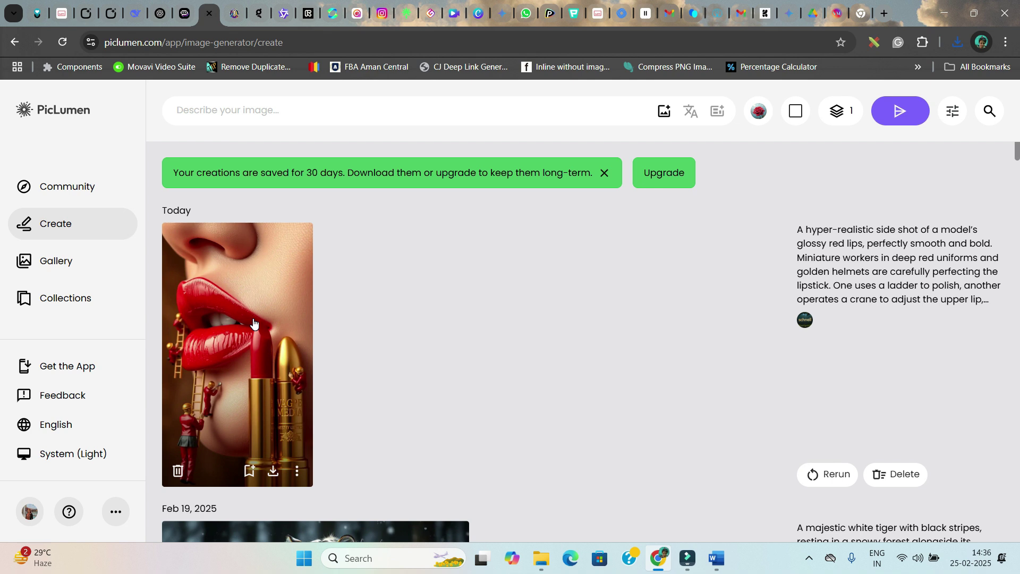
{"action": "left_click", "coordinate": [254, 324]}
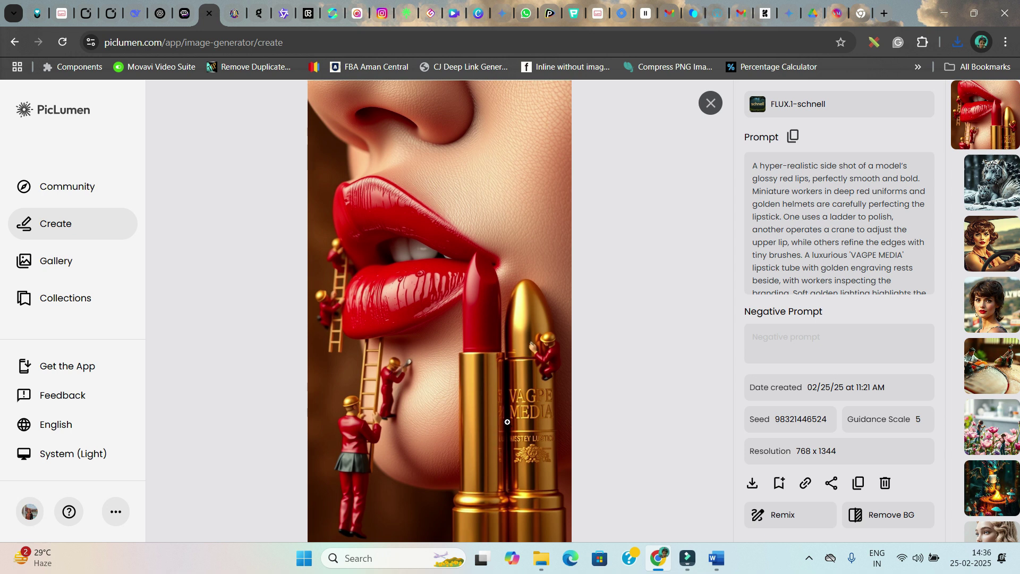
{"action": "key", "text": "Escape"}
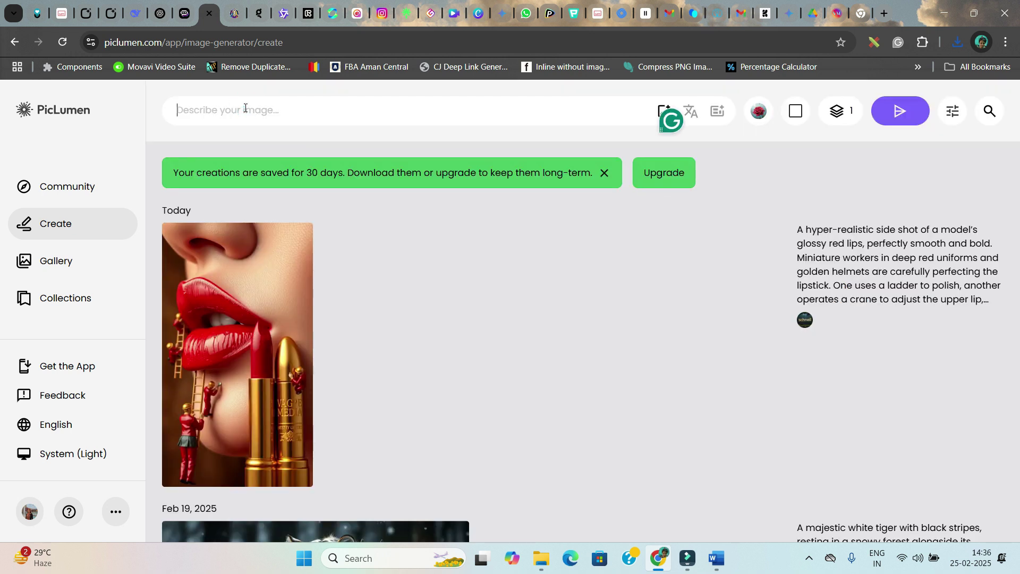
- Copy the miniature coffee factory prompt from the Word prompt document and enter it as PicLumen's image description
{"action": "left_click", "coordinate": [716, 558]}
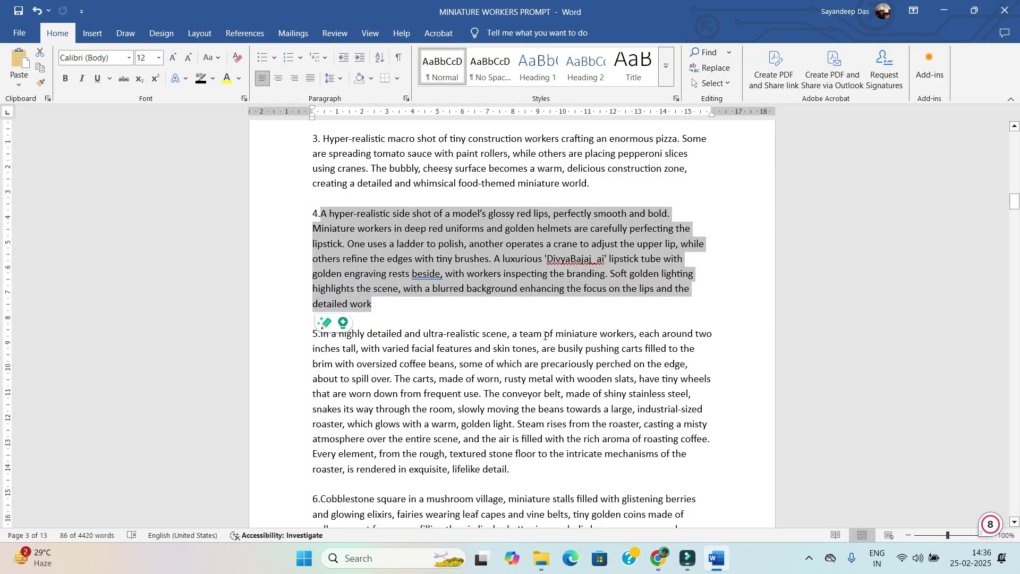
{"action": "key", "text": "alt+Tab"}
{"action": "left_click", "coordinate": [298, 115]}
{"action": "type", "text": "A miniature coffee factory where tiny baristas are brewing espresso, workers carrying coffee beans in tiny carts, a giant coffee cup being filled by a crane, steam rising like factory smoke, conveyor belts transporting sugar cubes, ultra-detailed, warm lighting, hyper-realistic textures"}
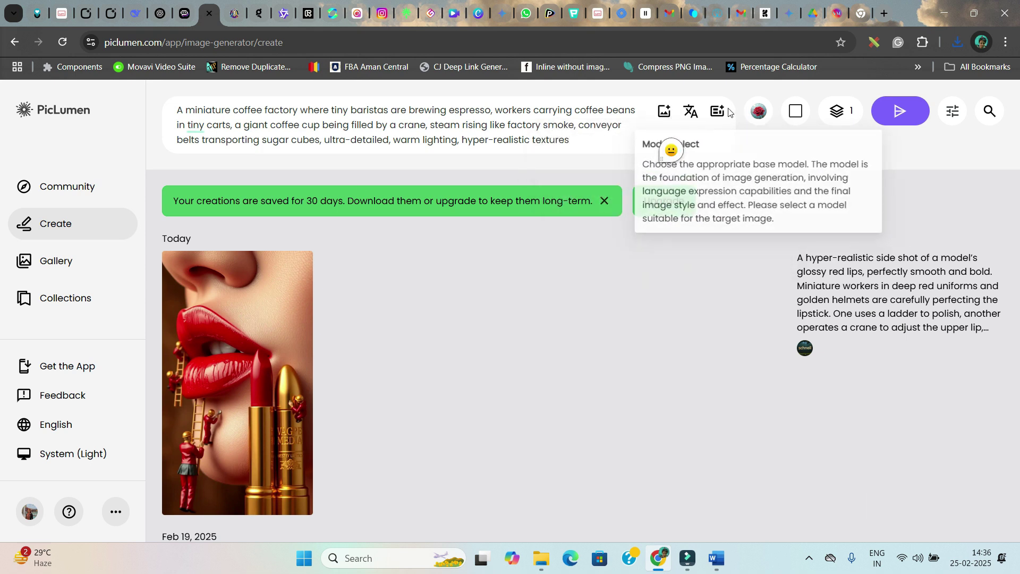
- Generate one coffee factory image with the FLUX.1-schnell model and the 9:16 portrait ratio
{"action": "left_click", "coordinate": [758, 111]}
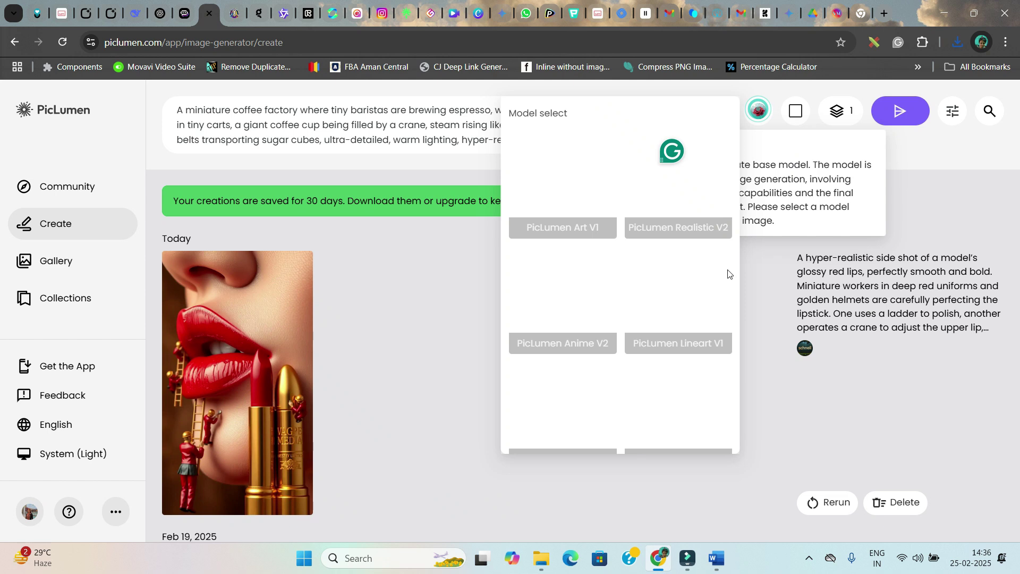
{"action": "left_click", "coordinate": [682, 402]}
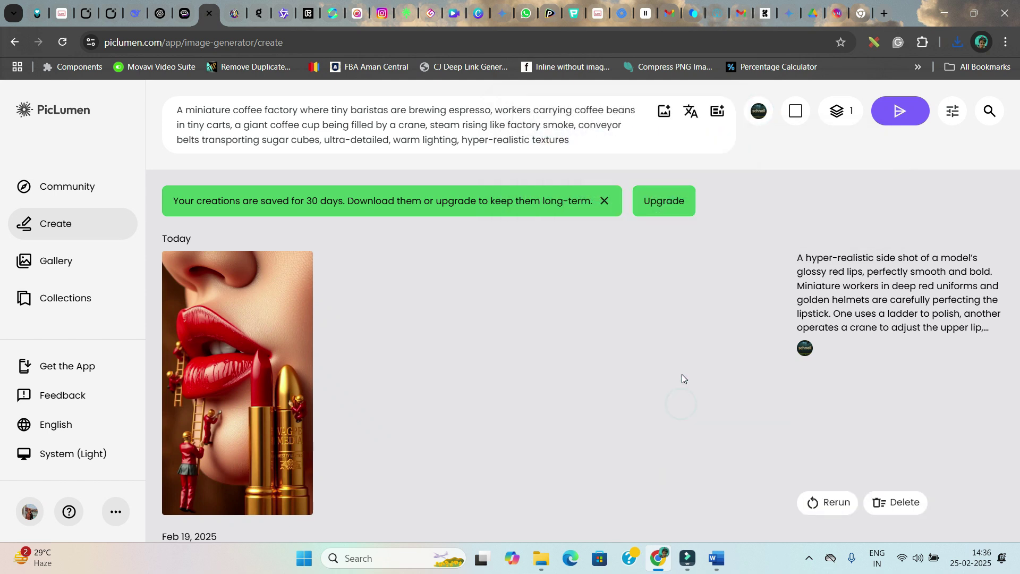
{"action": "left_click", "coordinate": [795, 110]}
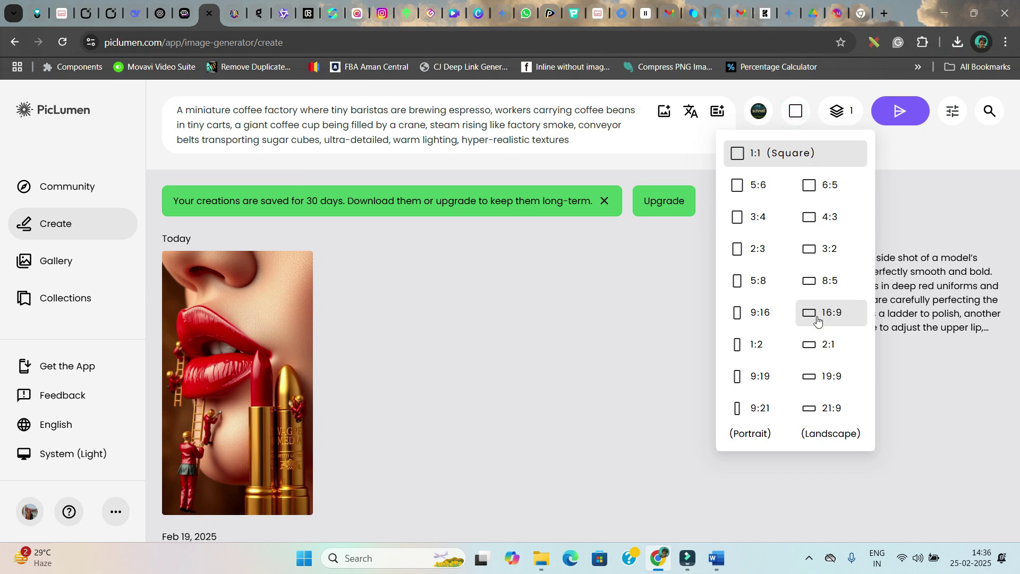
{"action": "left_click", "coordinate": [757, 317]}
{"action": "left_click", "coordinate": [838, 111]}
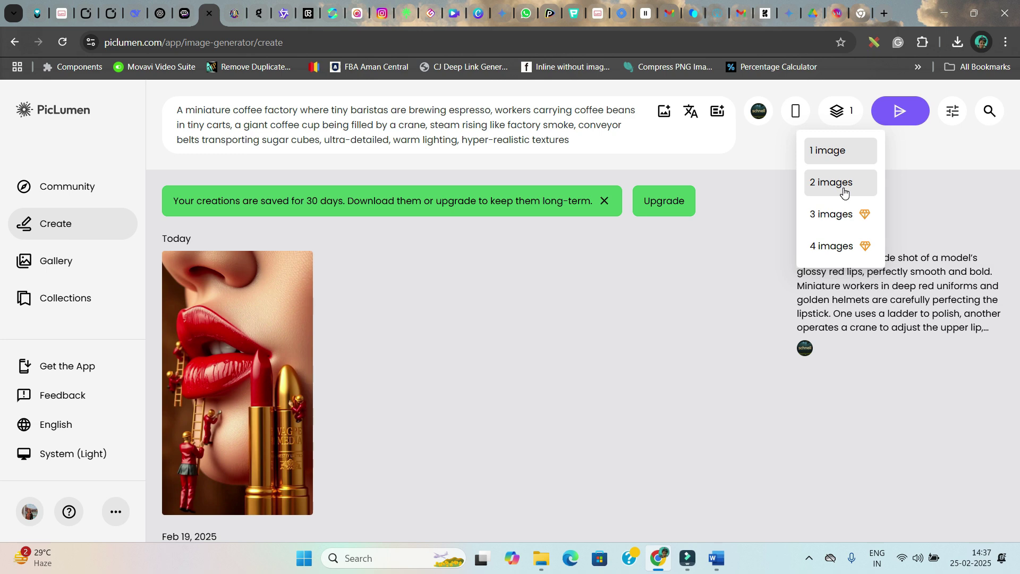
{"action": "left_click", "coordinate": [924, 189]}
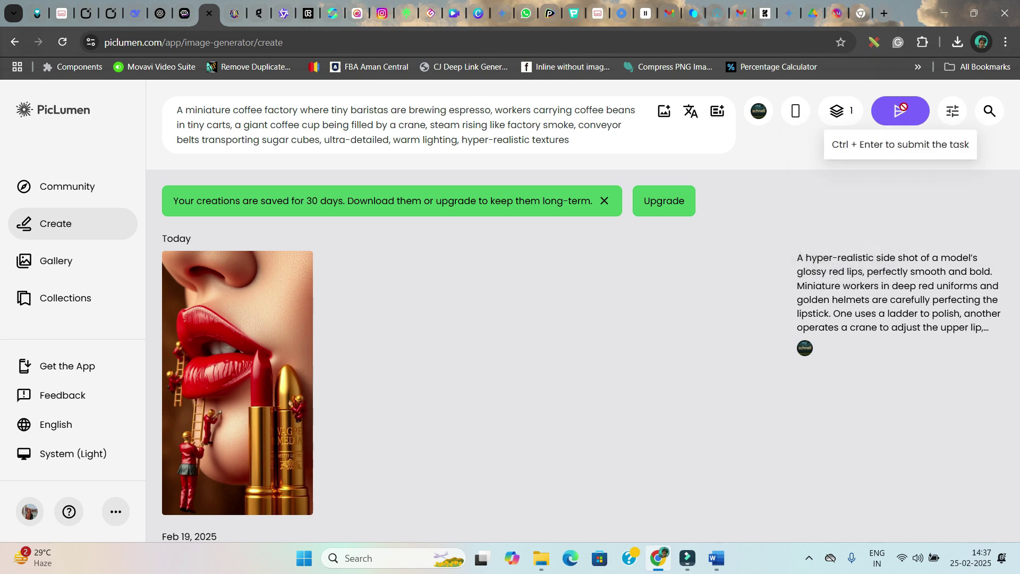
{"action": "left_click", "coordinate": [901, 110]}
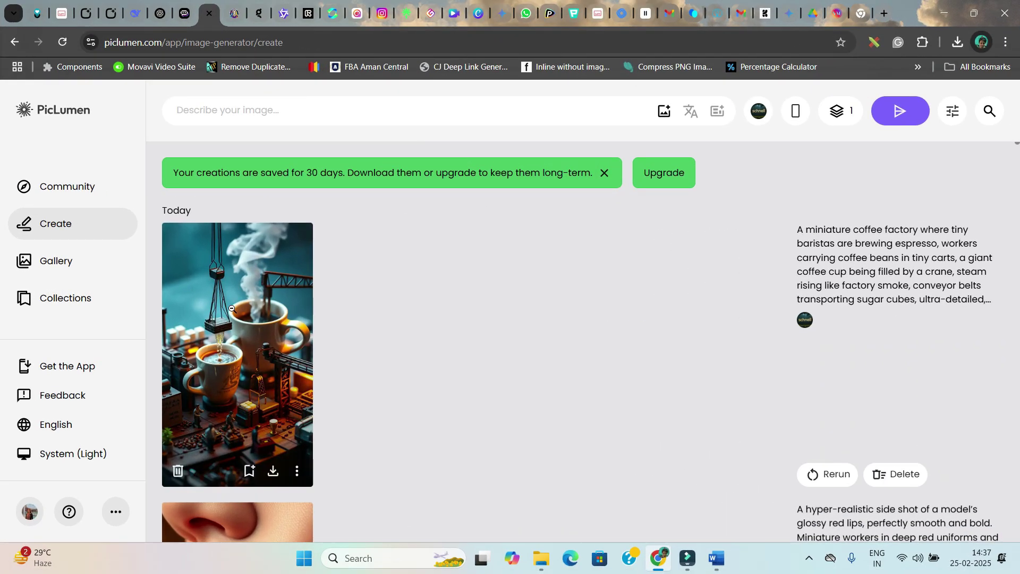
- View the generated coffee factory image at full size and download it
{"action": "left_click", "coordinate": [231, 308]}
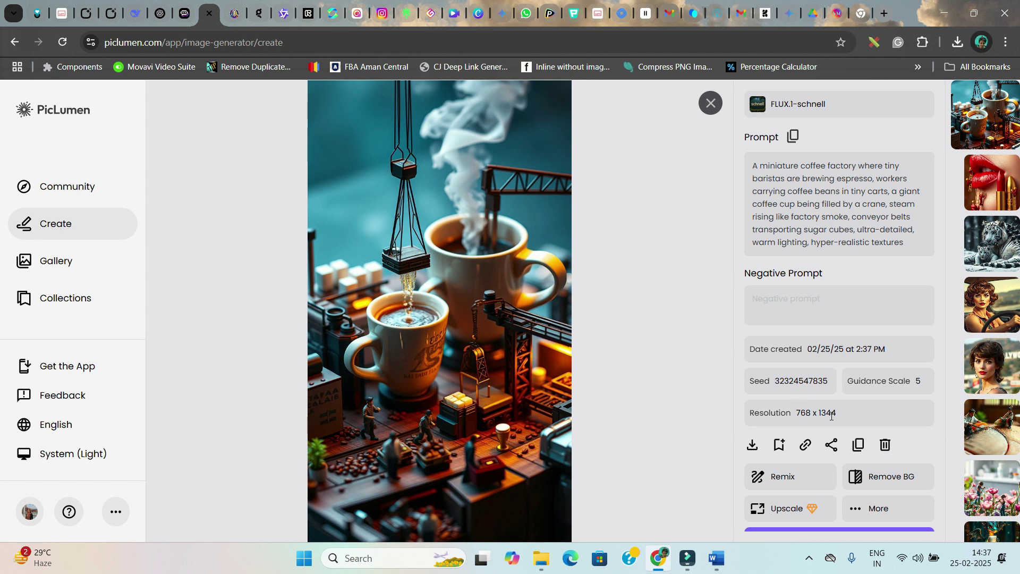
{"action": "left_click", "coordinate": [755, 449]}
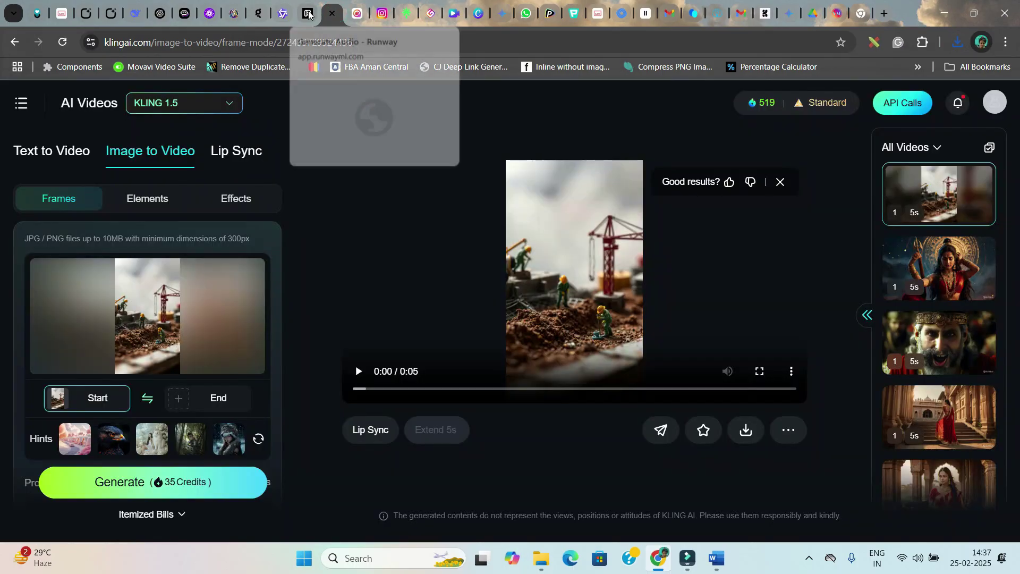
- Bring up the Runway, Kling AI and Hailuo AI video generators, ending on Hailuo AI's image-to-video page
{"action": "left_click", "coordinate": [308, 16]}
{"action": "left_click", "coordinate": [354, 19]}
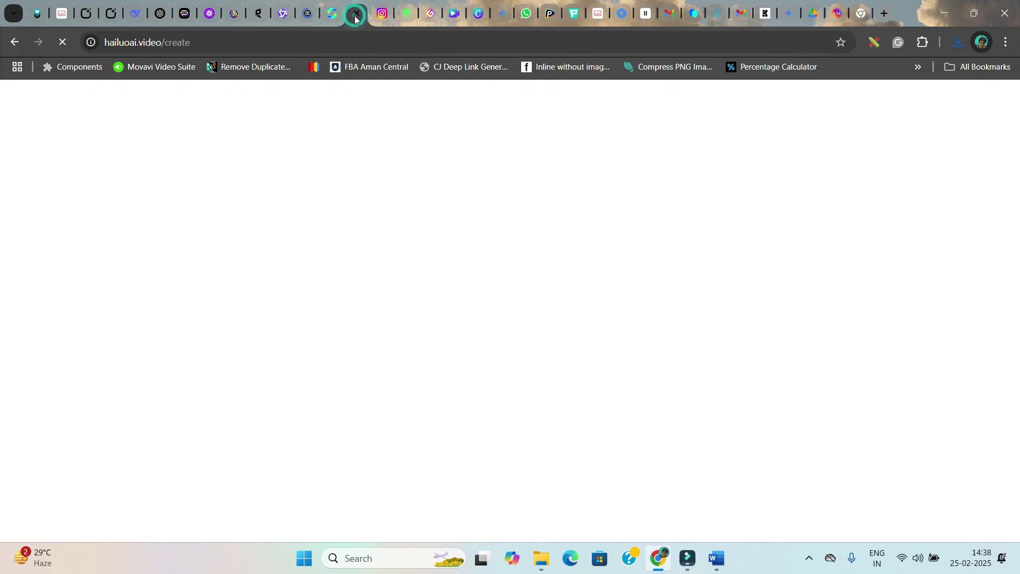
{"action": "left_click", "coordinate": [331, 15]}
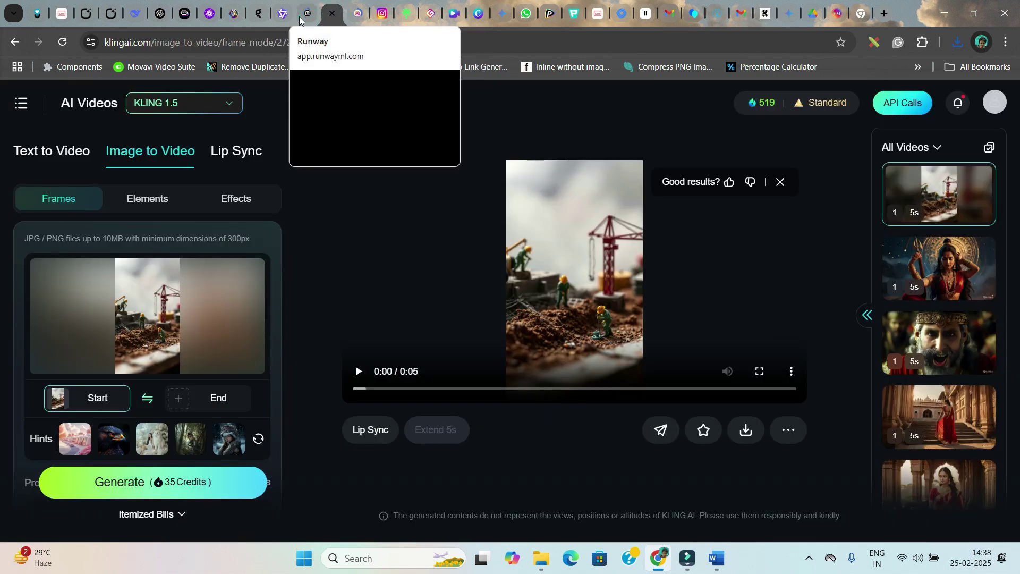
{"action": "left_click", "coordinate": [300, 18]}
{"action": "left_click", "coordinate": [355, 16]}
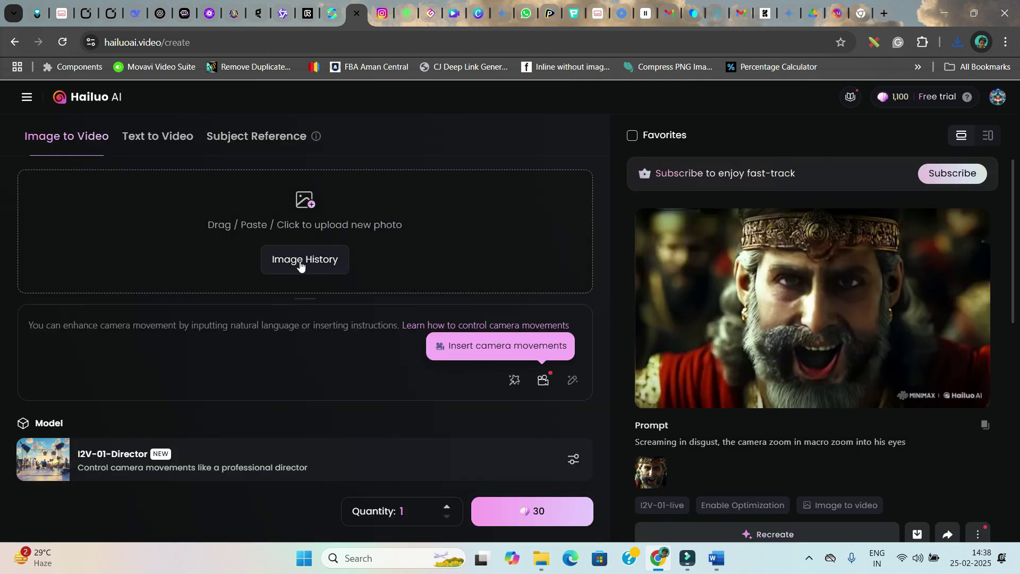
{"action": "left_click", "coordinate": [114, 101]}
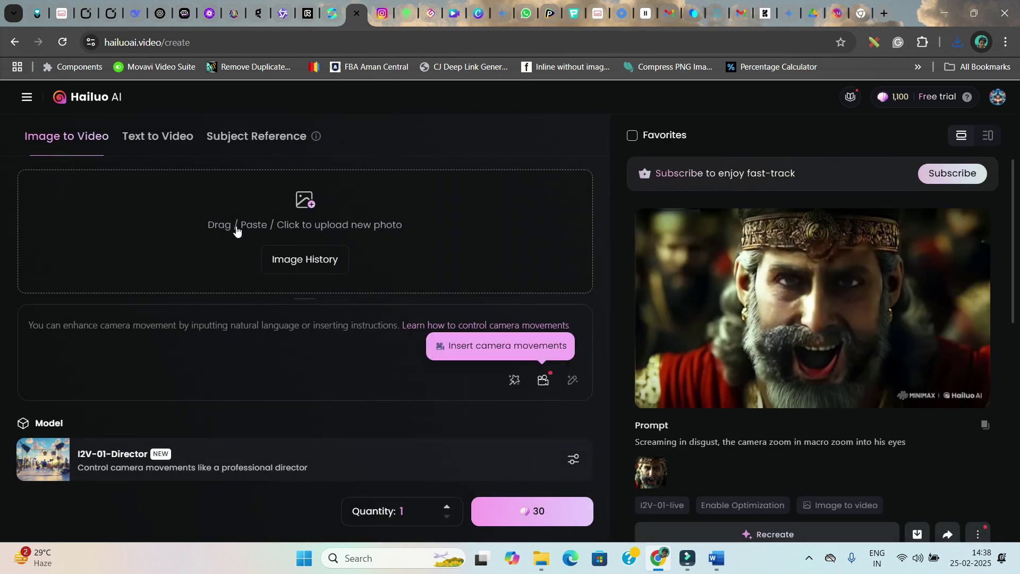
- Upload the downloaded glif-flux-1 image of players pushing the giant red ball as the source photo for the video
{"action": "left_click", "coordinate": [238, 223]}
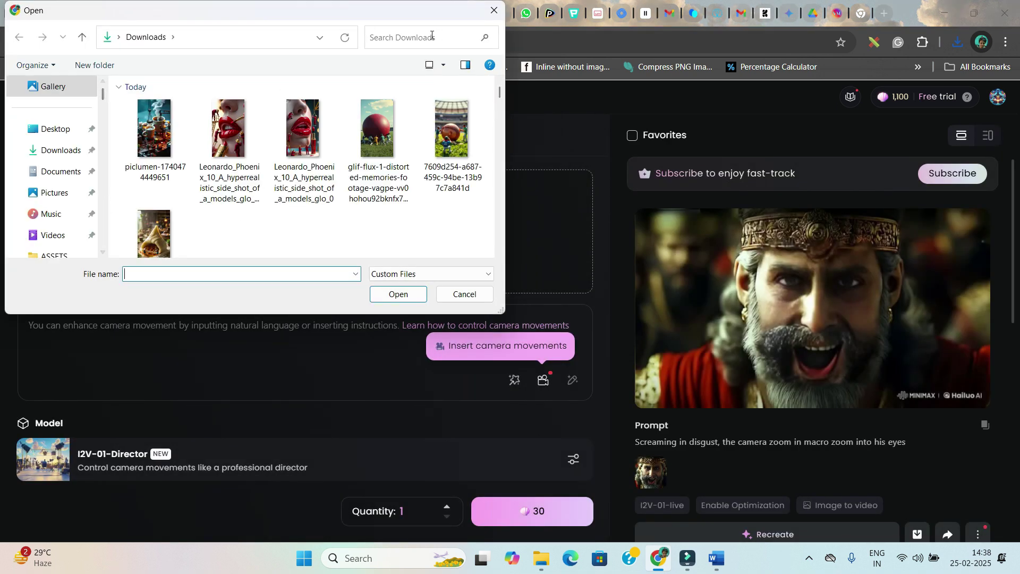
{"action": "key", "text": "Escape"}
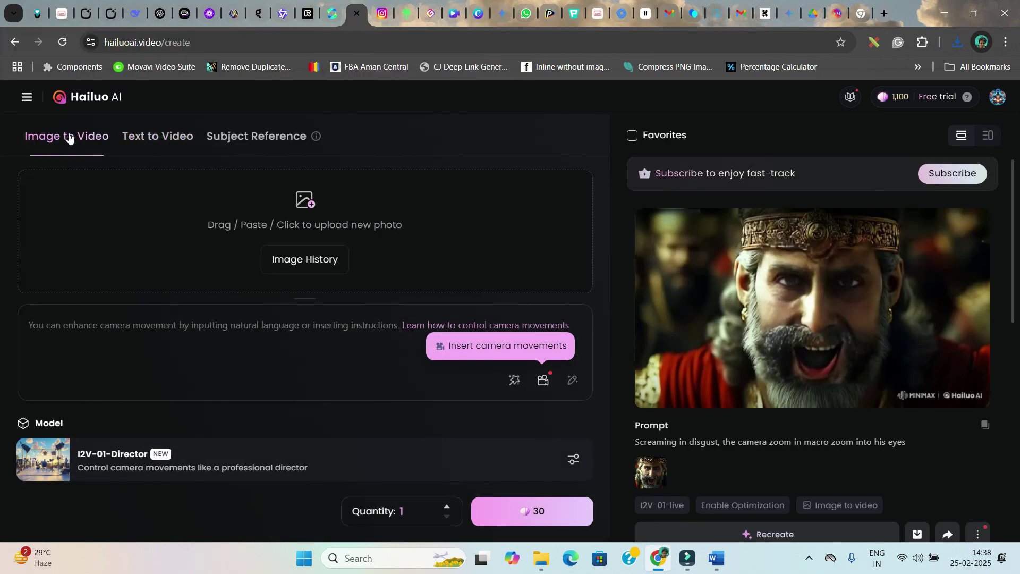
{"action": "left_click", "coordinate": [271, 225]}
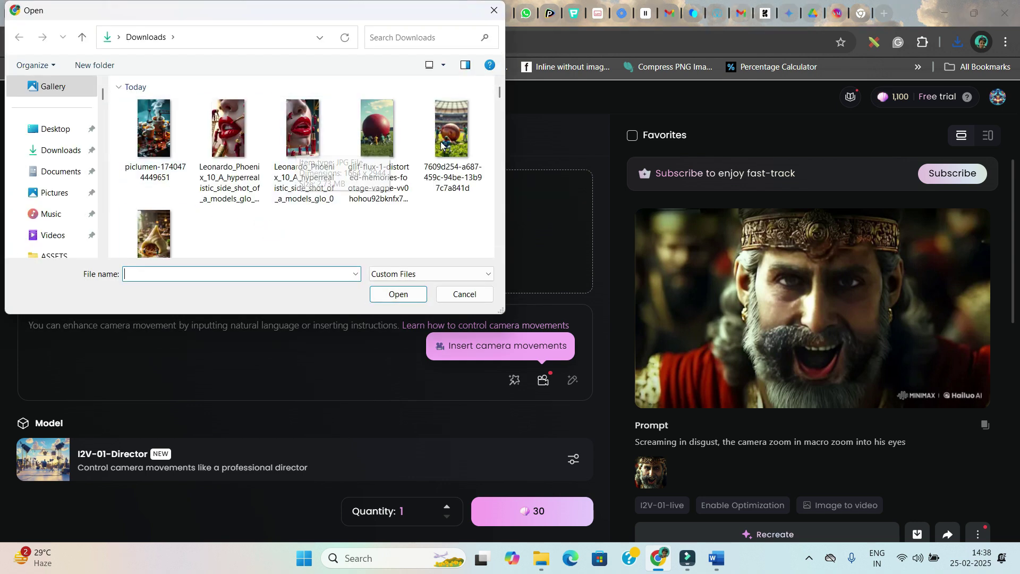
{"action": "left_click", "coordinate": [388, 140]}
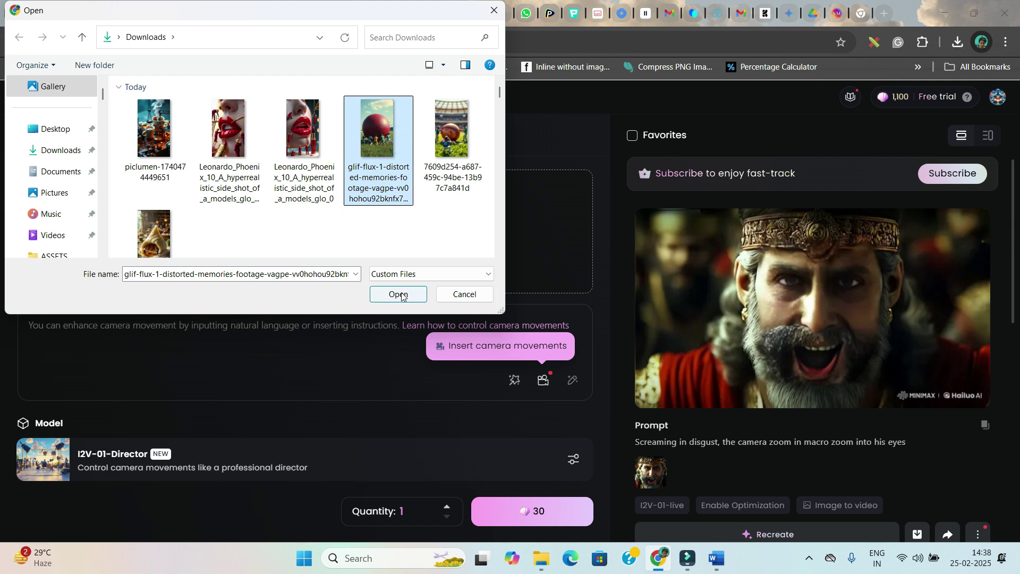
{"action": "left_click", "coordinate": [398, 294]}
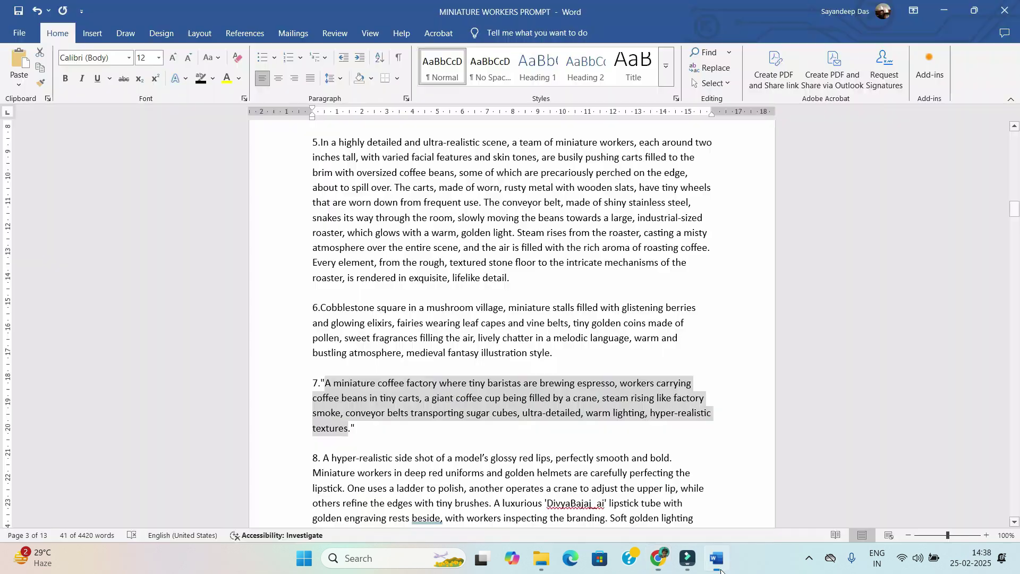
- Copy the Kling AI video prompt about players pushing a giant cricket ball from Word and paste it as Hailuo AI's video prompt
{"action": "left_click", "coordinate": [716, 557]}
{"action": "scroll", "coordinate": [467, 410], "scroll_direction": "down", "scroll_amount": 3}
{"action": "scroll", "coordinate": [467, 410], "scroll_direction": "down", "scroll_amount": 15}
{"action": "key", "text": "alt+Tab"}
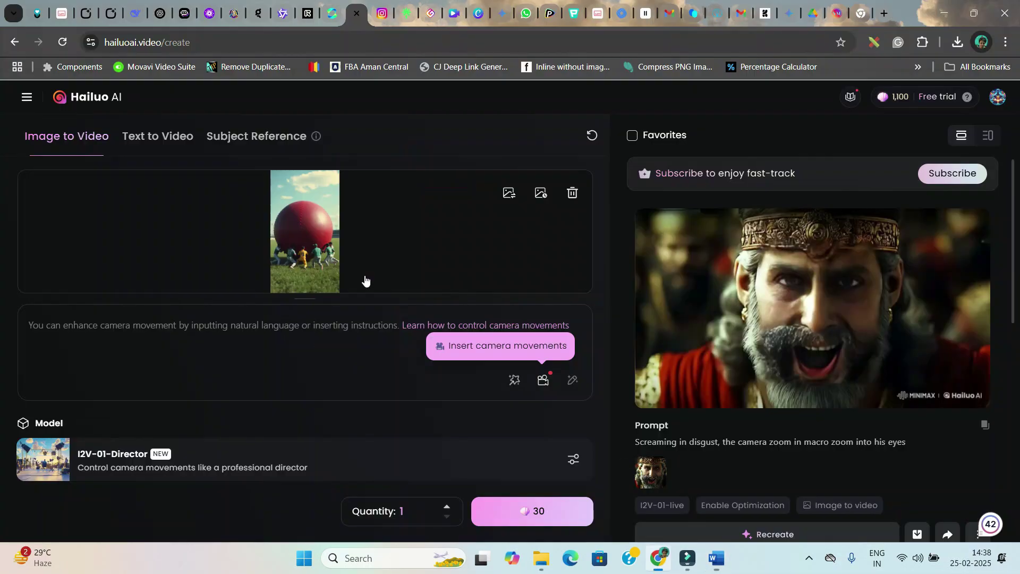
{"action": "left_click", "coordinate": [293, 322]}
{"action": "key", "text": "ctrl+v"}
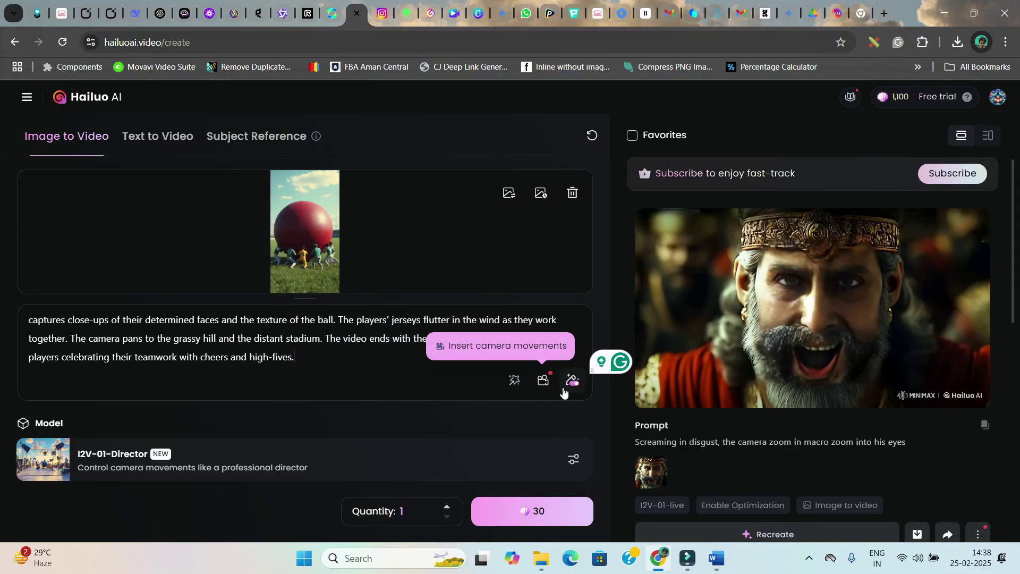
- Look through the cinematic shot presets for camera movements and close them
{"action": "left_click", "coordinate": [540, 380]}
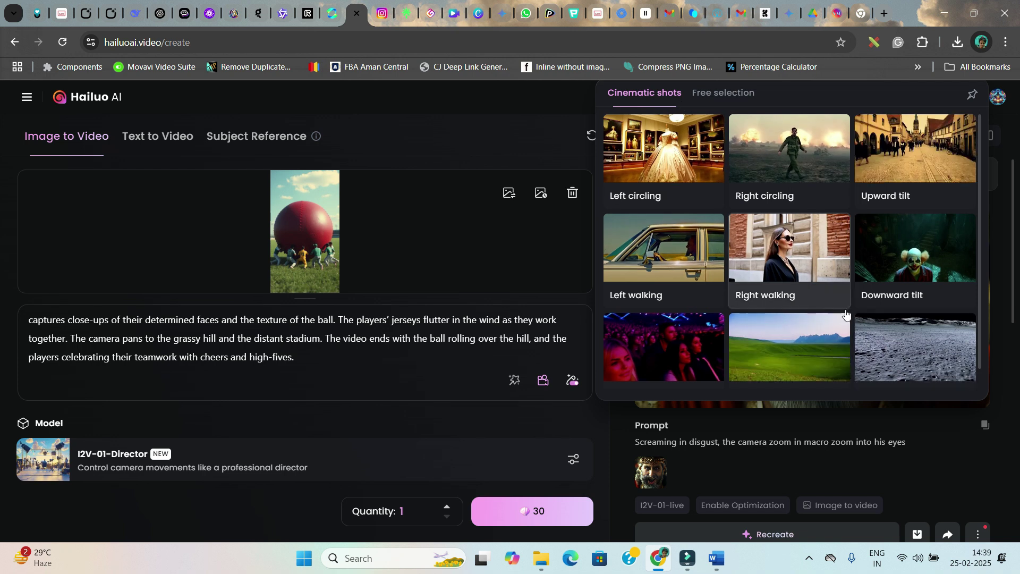
{"action": "left_click", "coordinate": [553, 130]}
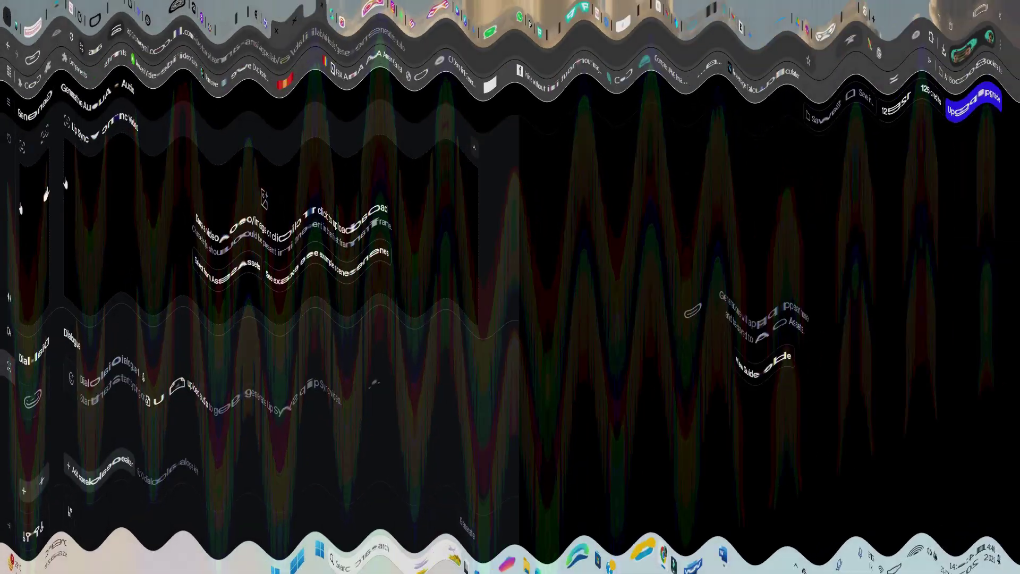
- Go to Runway's dashboard, search for "Generative" and open a generative video session
{"action": "left_click", "coordinate": [22, 96]}
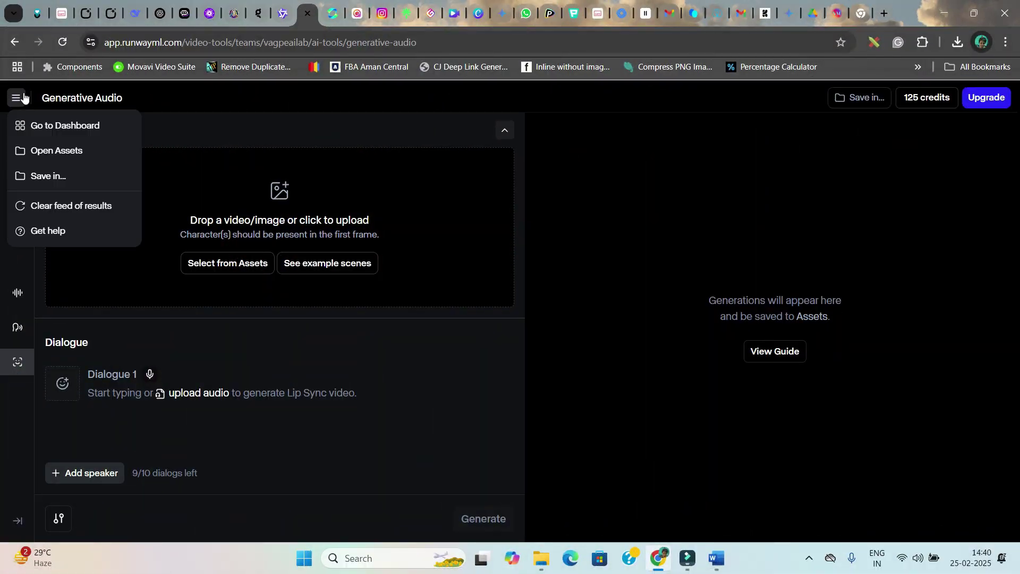
{"action": "left_click", "coordinate": [27, 126]}
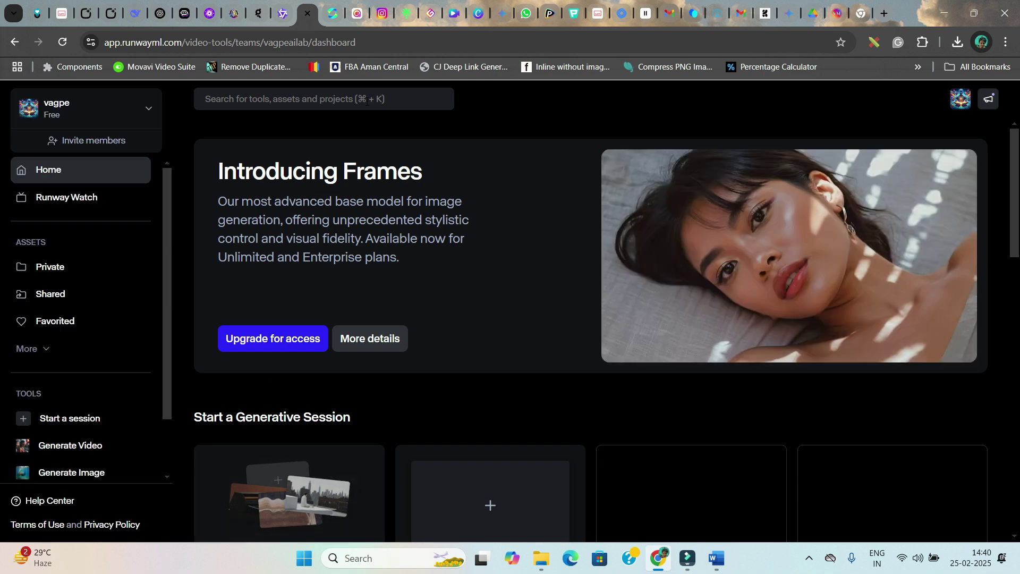
{"action": "key", "text": "ctrl+k"}
{"action": "type", "text": "Ge"}
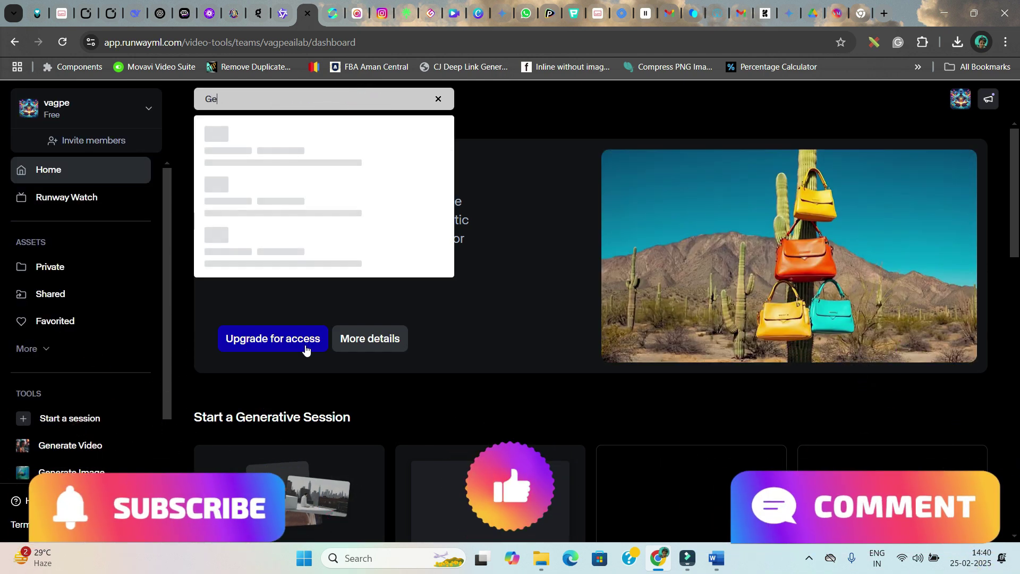
{"action": "type", "text": "nerative"}
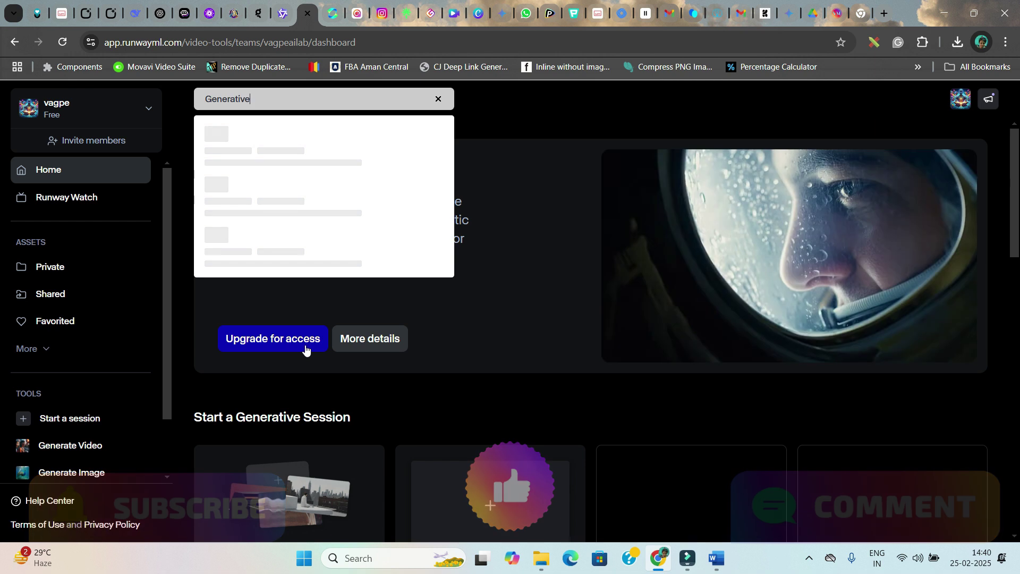
{"action": "left_click", "coordinate": [258, 171]}
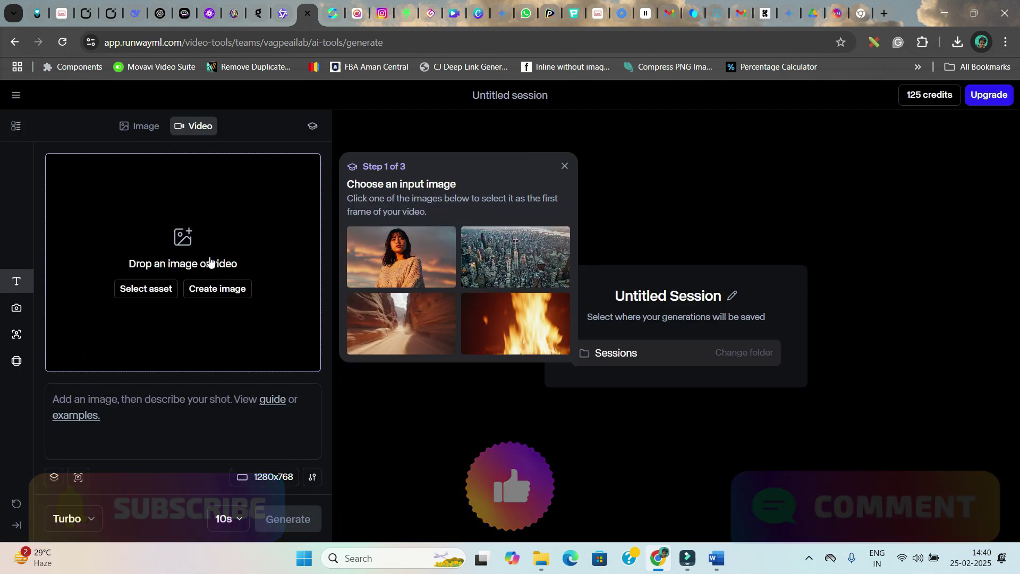
- Upload the downloaded Leonardo_Phoenix_10 red lips image ending in "glo_0" as the video's first frame
{"action": "left_click", "coordinate": [147, 291]}
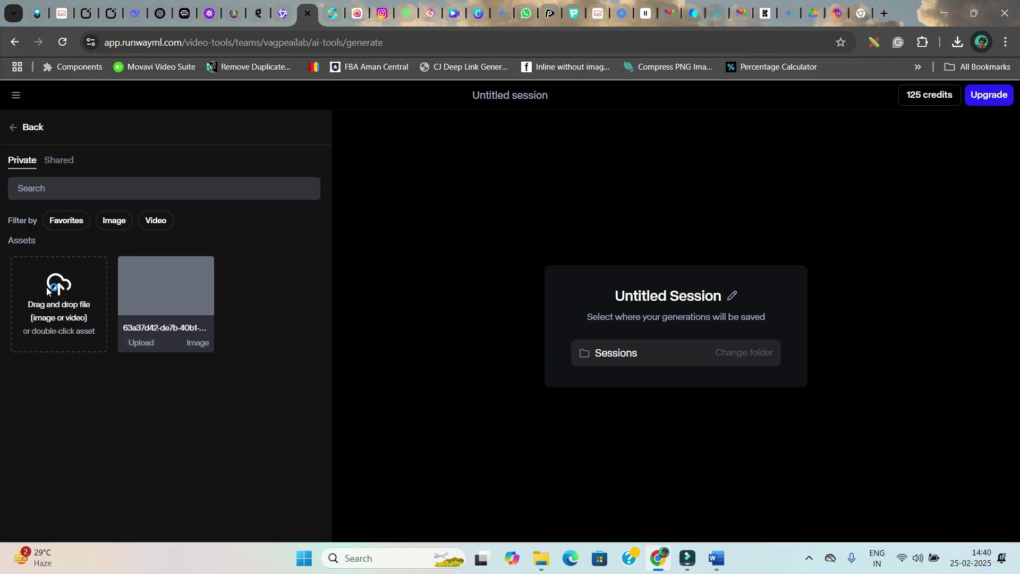
{"action": "left_click", "coordinate": [46, 287]}
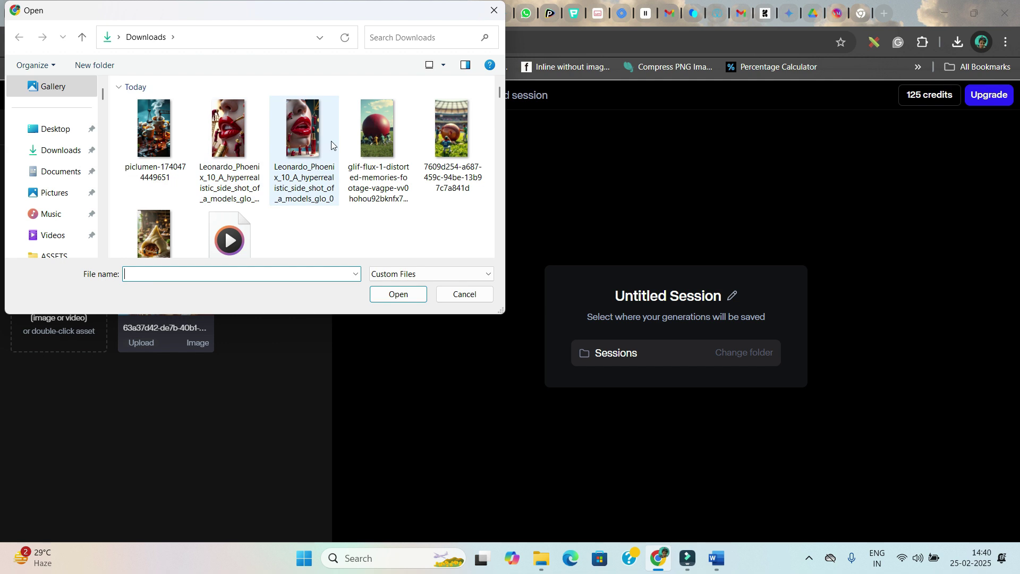
{"action": "left_click", "coordinate": [298, 143]}
{"action": "left_click", "coordinate": [396, 294]}
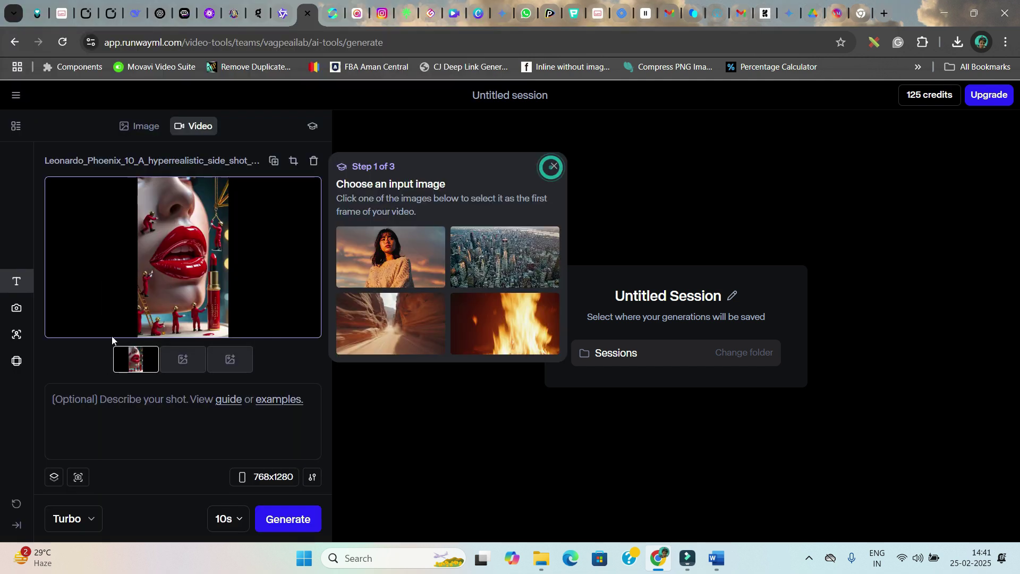
{"action": "left_click", "coordinate": [187, 362]}
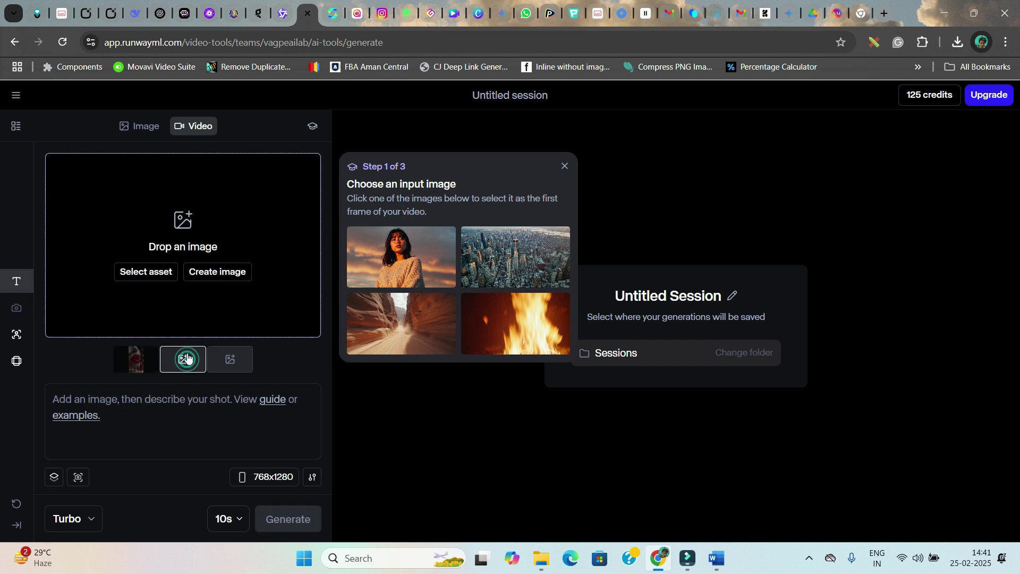
{"action": "left_click", "coordinate": [155, 272]}
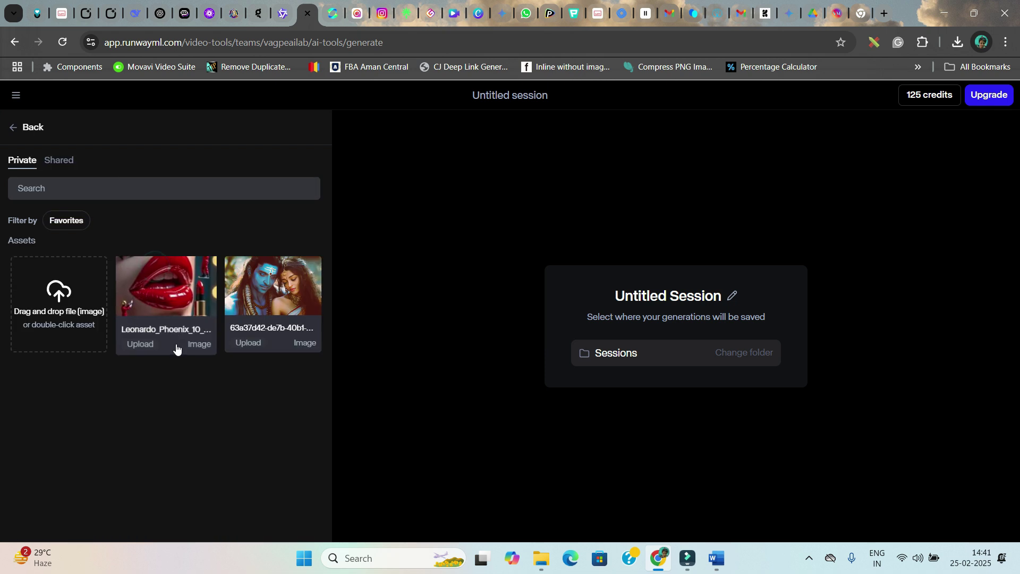
{"action": "left_click", "coordinate": [31, 130]}
{"action": "left_click", "coordinate": [135, 365]}
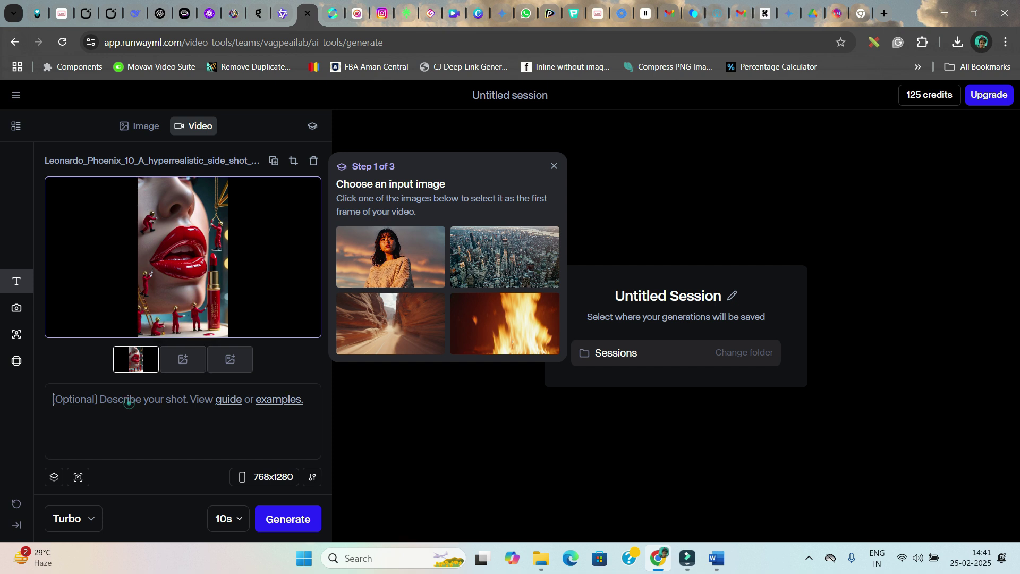
- Get the prompt for miniature workers on a model's glossy red lips from Word and paste it as Runway's shot description
{"action": "left_click", "coordinate": [716, 559]}
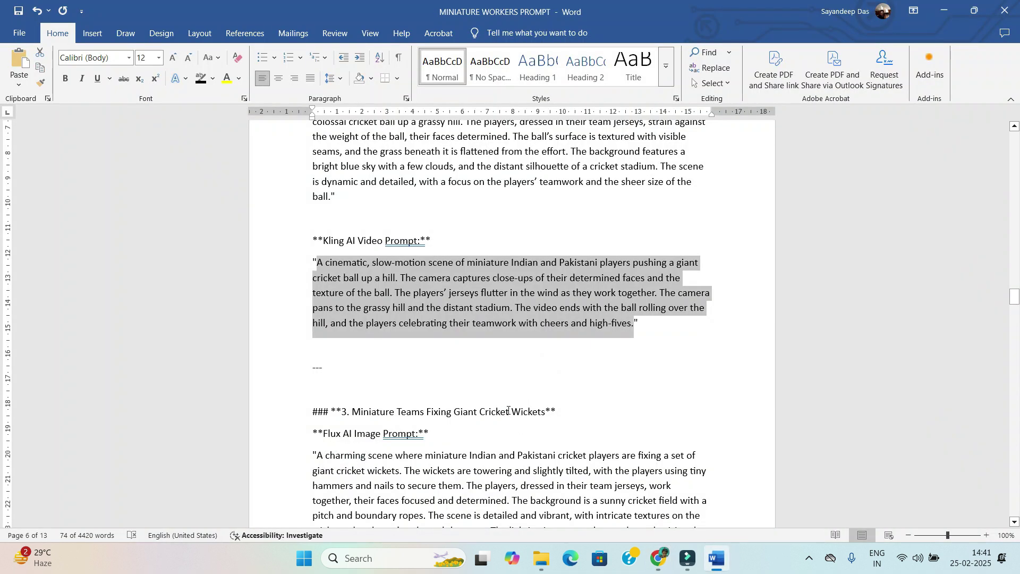
{"action": "scroll", "coordinate": [542, 377], "scroll_direction": "up", "scroll_amount": 15}
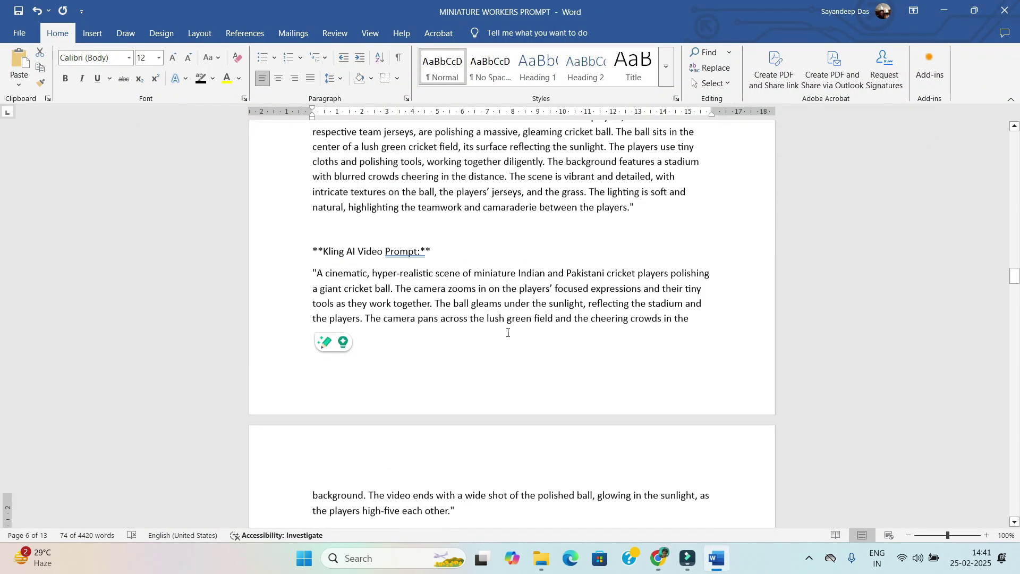
{"action": "left_click", "coordinate": [165, 403]}
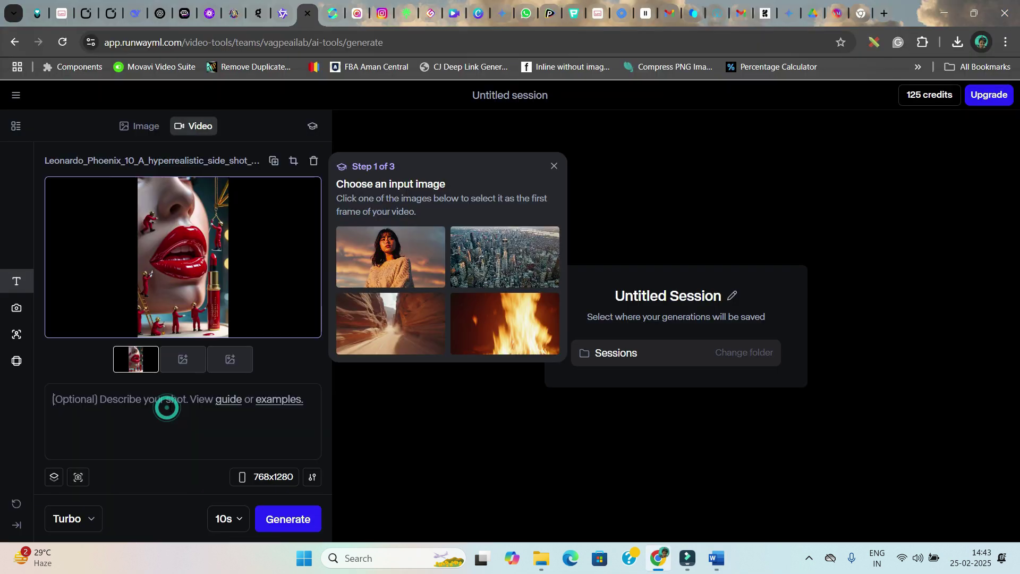
{"action": "key", "text": "ctrl+v"}
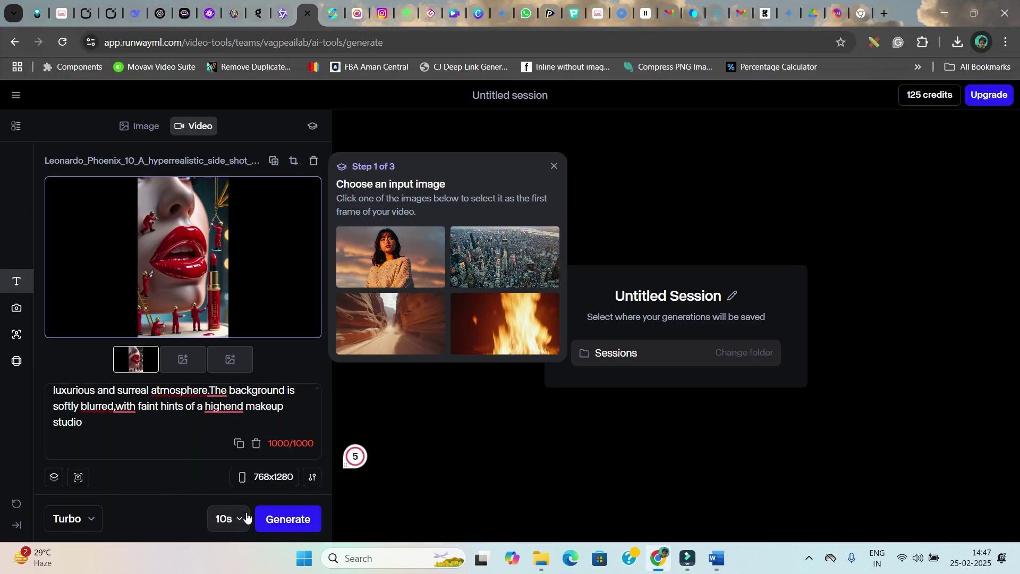
- Set the Runway video duration to 5s and generate the red lips video
{"action": "left_click", "coordinate": [229, 518]}
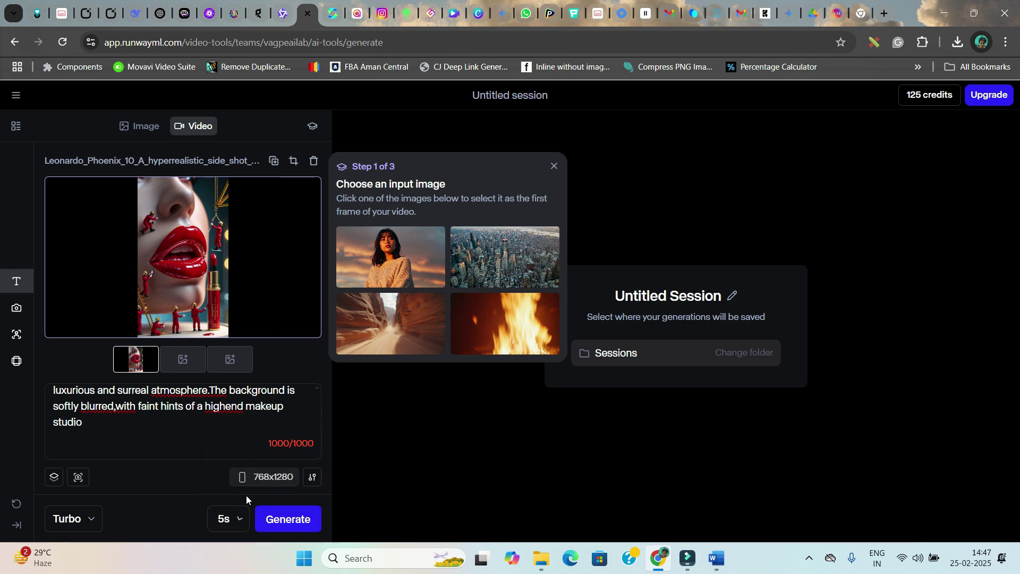
{"action": "left_click", "coordinate": [276, 525]}
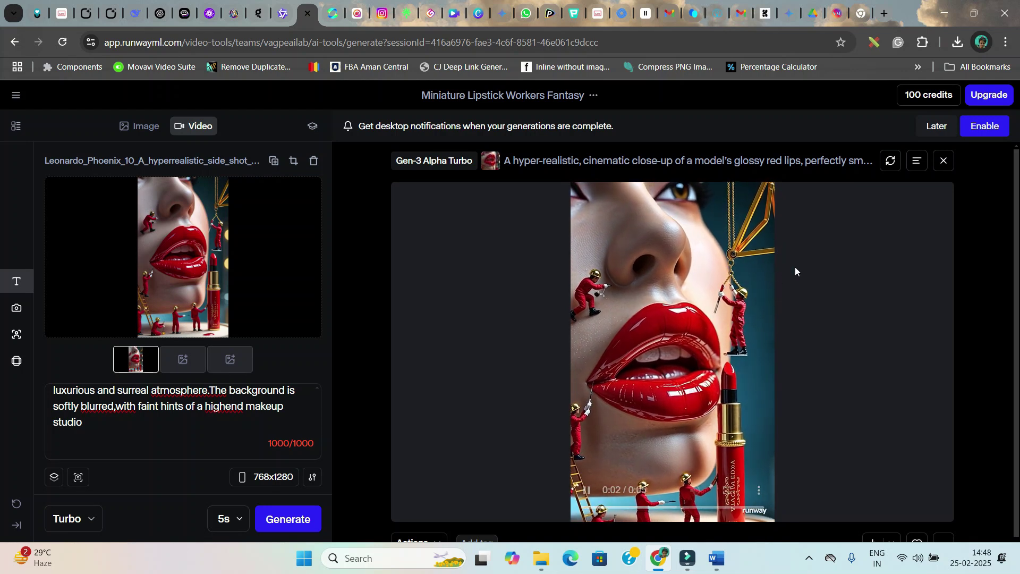
{"action": "scroll", "coordinate": [667, 523], "scroll_direction": "down", "scroll_amount": 2}
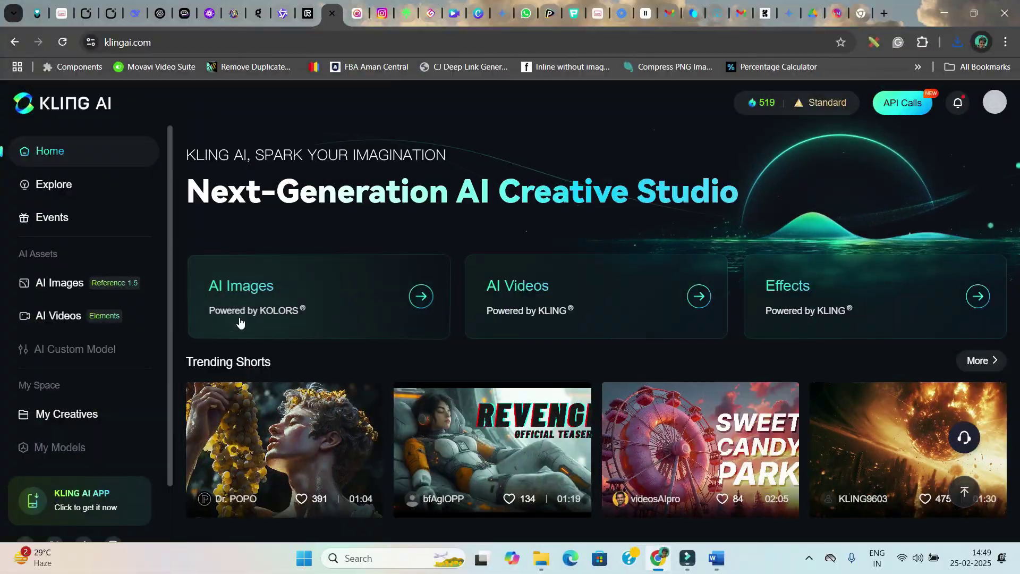
{"action": "left_click", "coordinate": [500, 288]}
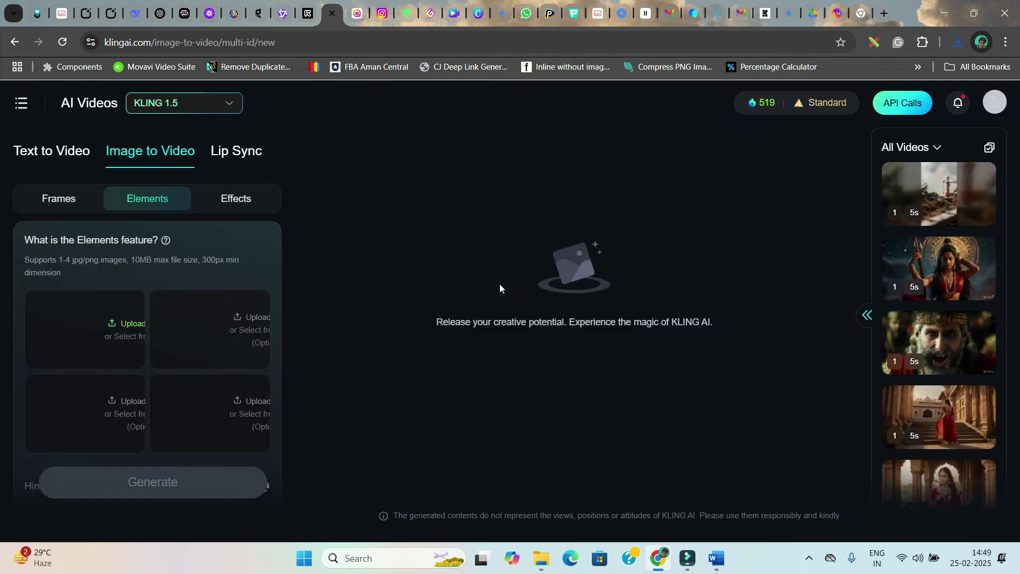
{"action": "left_click", "coordinate": [71, 197]}
{"action": "left_click", "coordinate": [125, 312]}
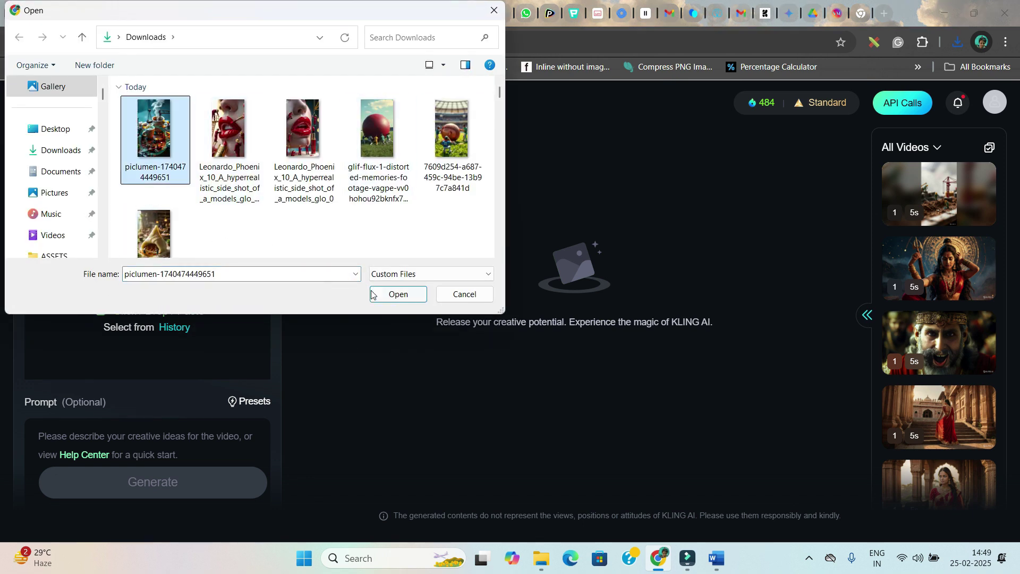
{"action": "left_click", "coordinate": [400, 294]}
- Get the miniature coffee factory video prompt from Word and paste it as Kling AI's prompt
{"action": "scroll", "coordinate": [117, 336], "scroll_direction": "down", "scroll_amount": 5}
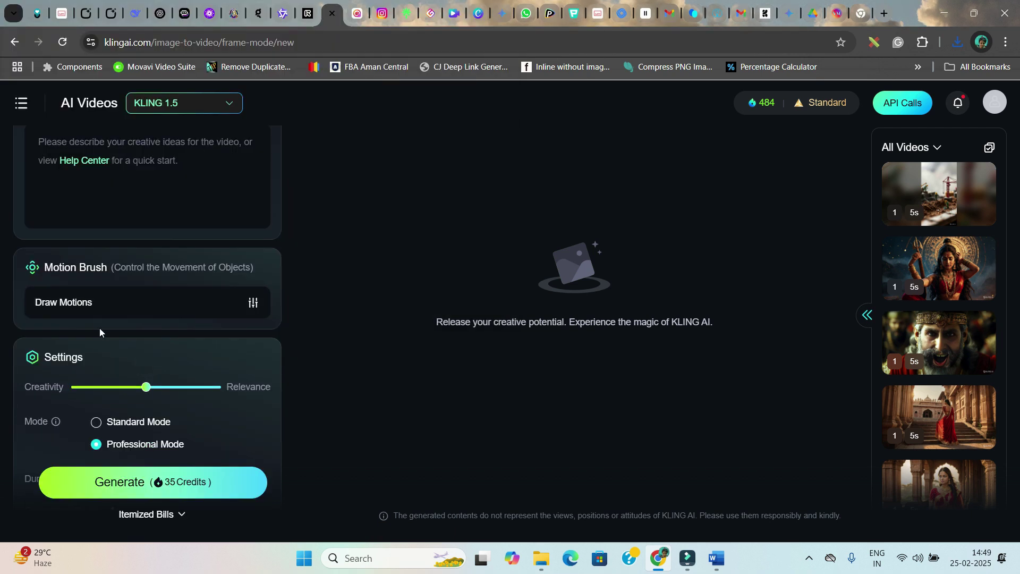
{"action": "scroll", "coordinate": [107, 310], "scroll_direction": "up", "scroll_amount": 5}
{"action": "scroll", "coordinate": [106, 312], "scroll_direction": "down", "scroll_amount": 4}
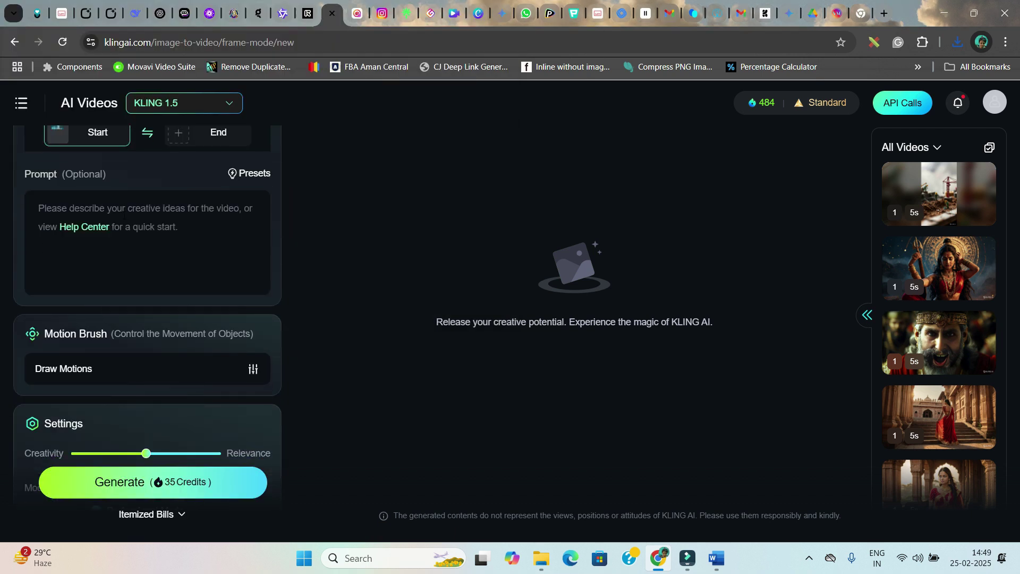
{"action": "scroll", "coordinate": [123, 212], "scroll_direction": "up", "scroll_amount": 5}
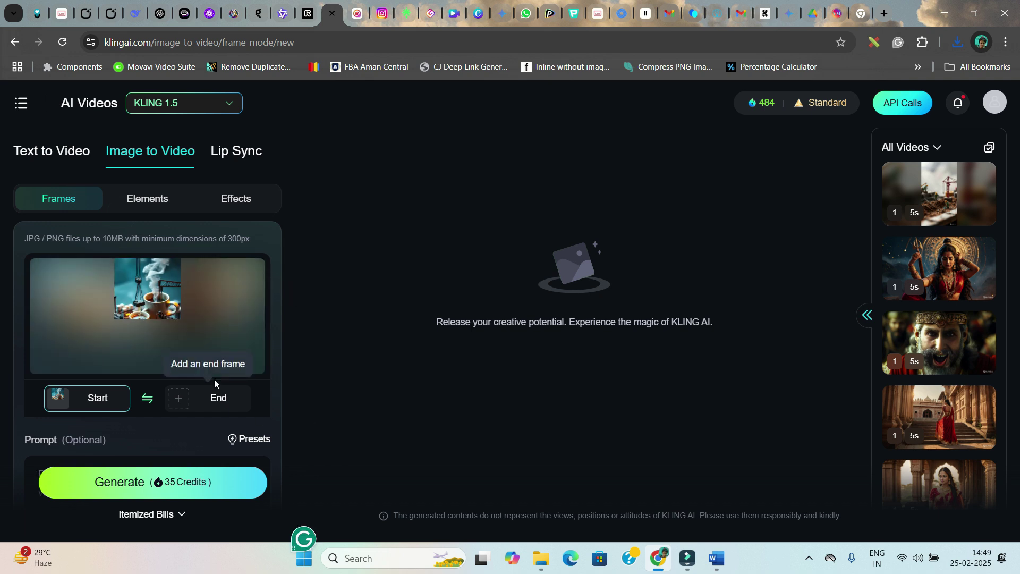
{"action": "left_click", "coordinate": [714, 557]}
{"action": "scroll", "coordinate": [445, 274], "scroll_direction": "up", "scroll_amount": 5}
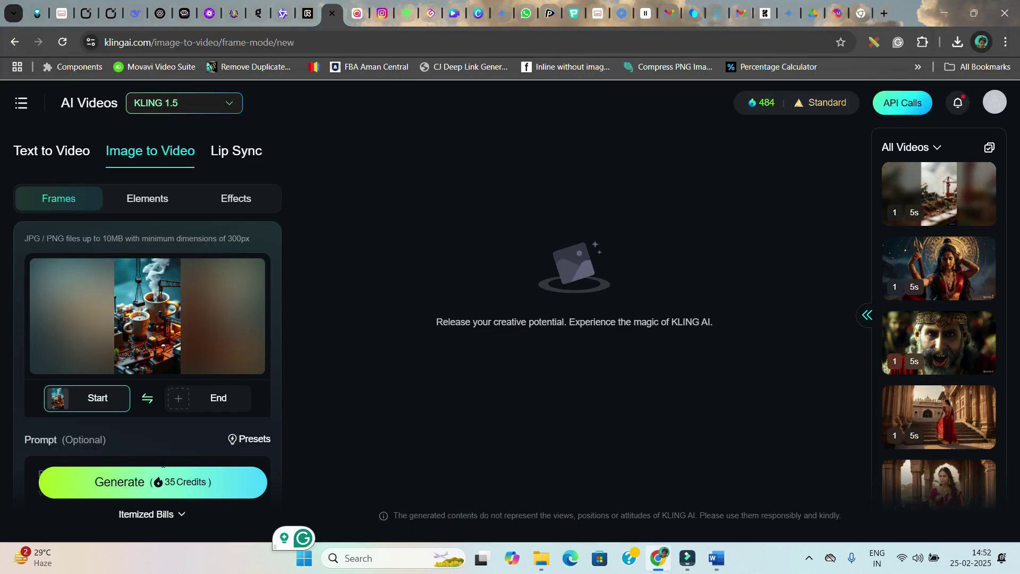
{"action": "left_click", "coordinate": [165, 462]}
{"action": "key", "text": "ctrl+v"}
- Review the mode, duration and count settings, then generate the coffee factory video
{"action": "scroll", "coordinate": [204, 437], "scroll_direction": "down", "scroll_amount": 5}
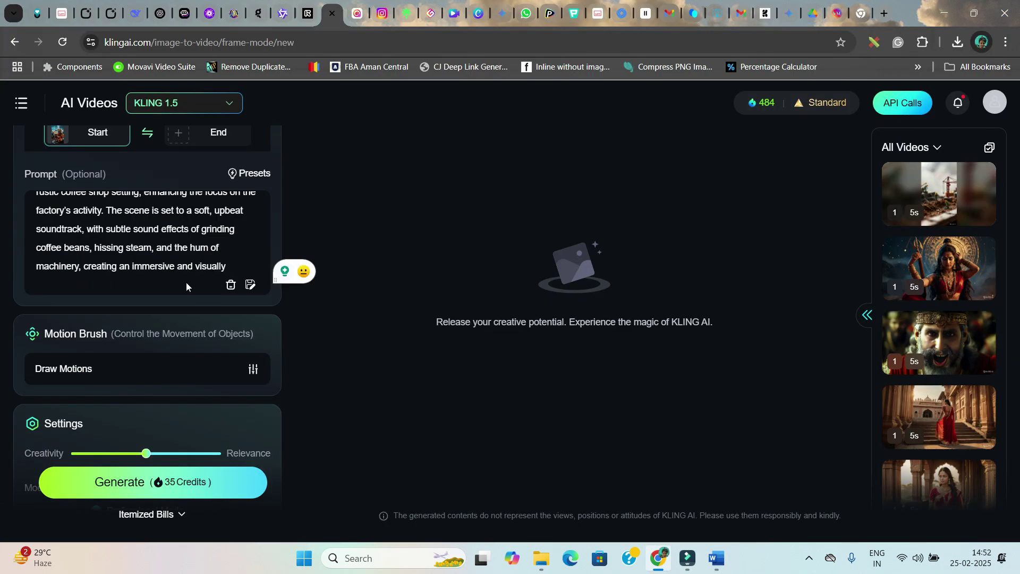
{"action": "scroll", "coordinate": [106, 398], "scroll_direction": "down", "scroll_amount": 1}
{"action": "scroll", "coordinate": [137, 380], "scroll_direction": "down", "scroll_amount": 2}
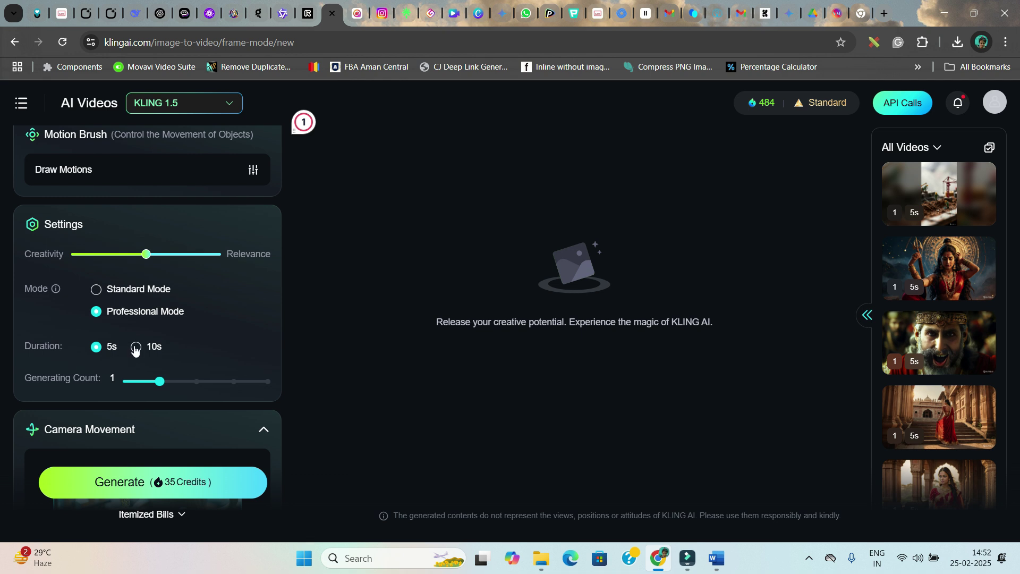
{"action": "left_click", "coordinate": [154, 486]}
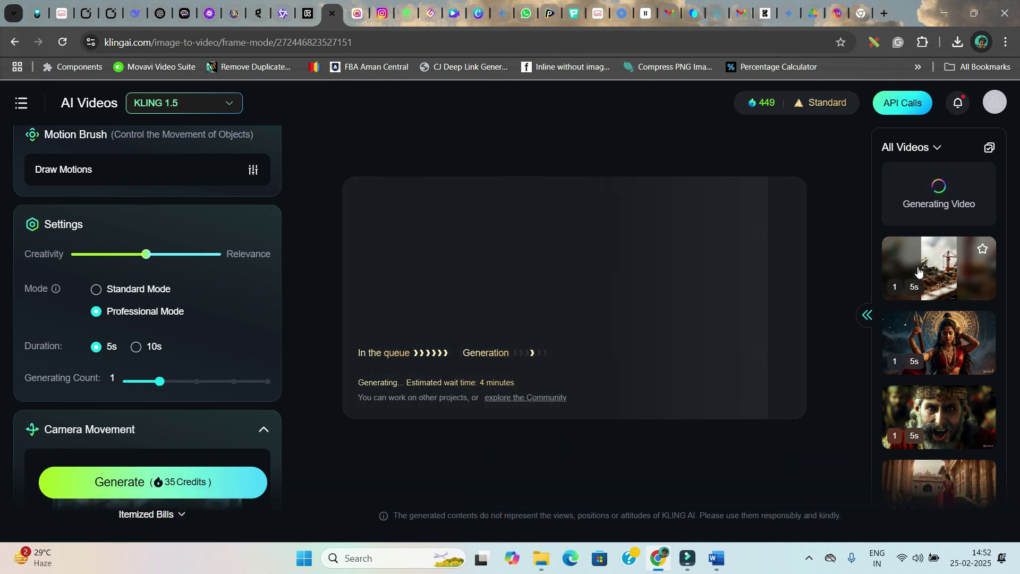
- Open and play the existing miniature construction workers video with the red crane from the video history
{"action": "left_click", "coordinate": [948, 272]}
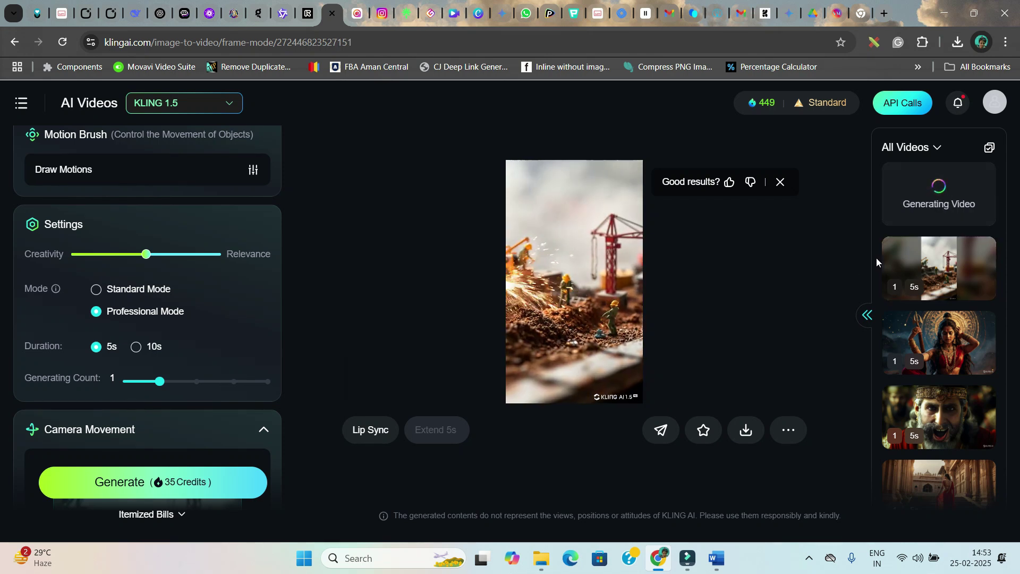
{"action": "left_click", "coordinate": [955, 206]}
{"action": "left_click", "coordinate": [938, 255]}
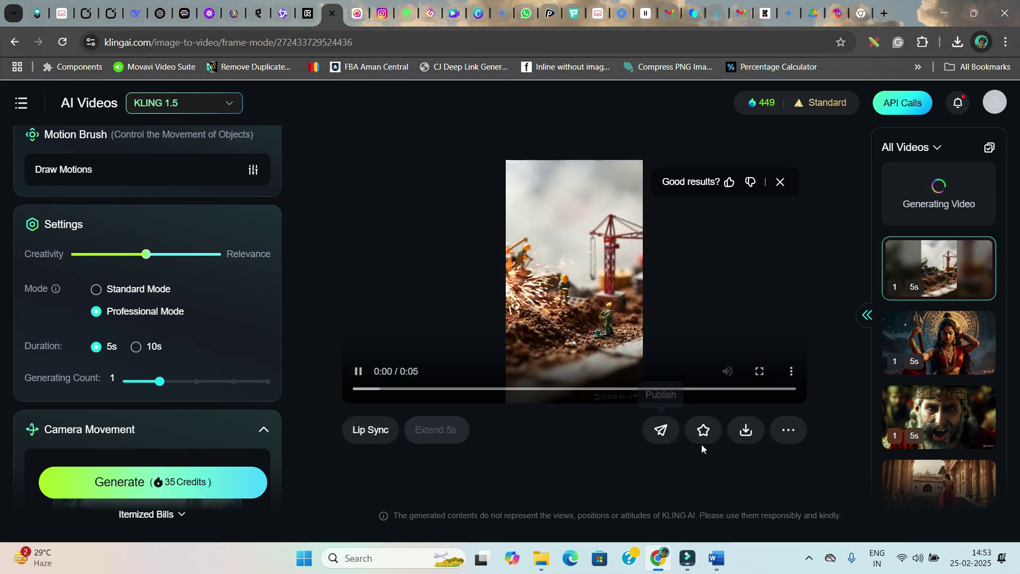
{"action": "mouse_move", "coordinate": [740, 434]}
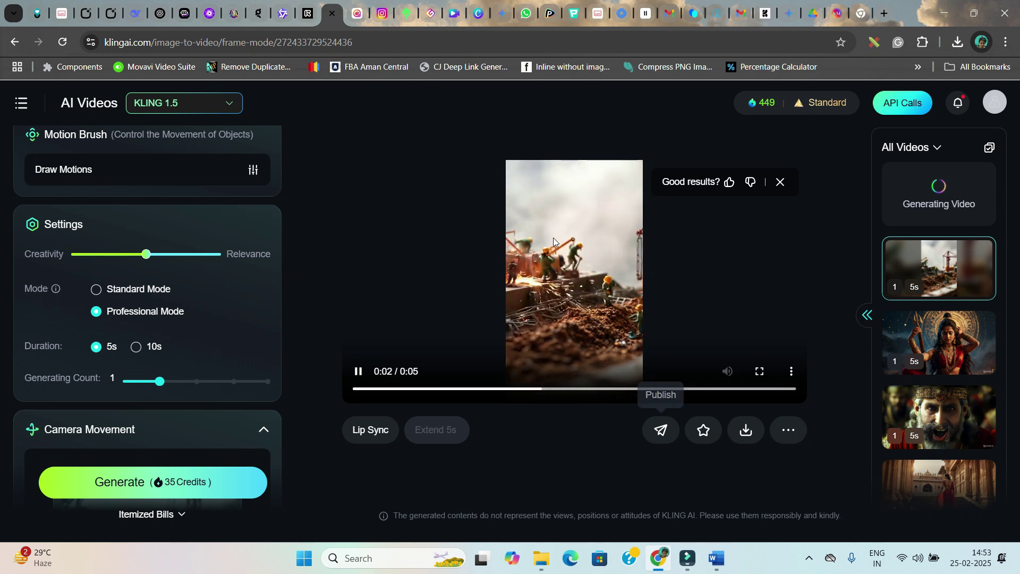